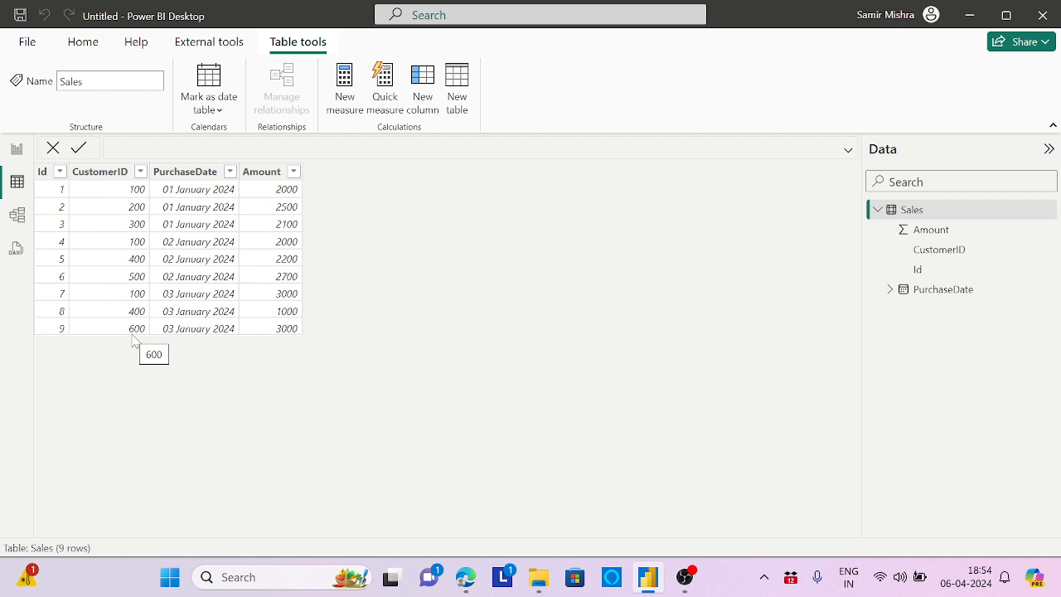
In the report view, create a new measure in the Sales table named First Purchase Date.
{"action": "left_click", "coordinate": [17, 150]}
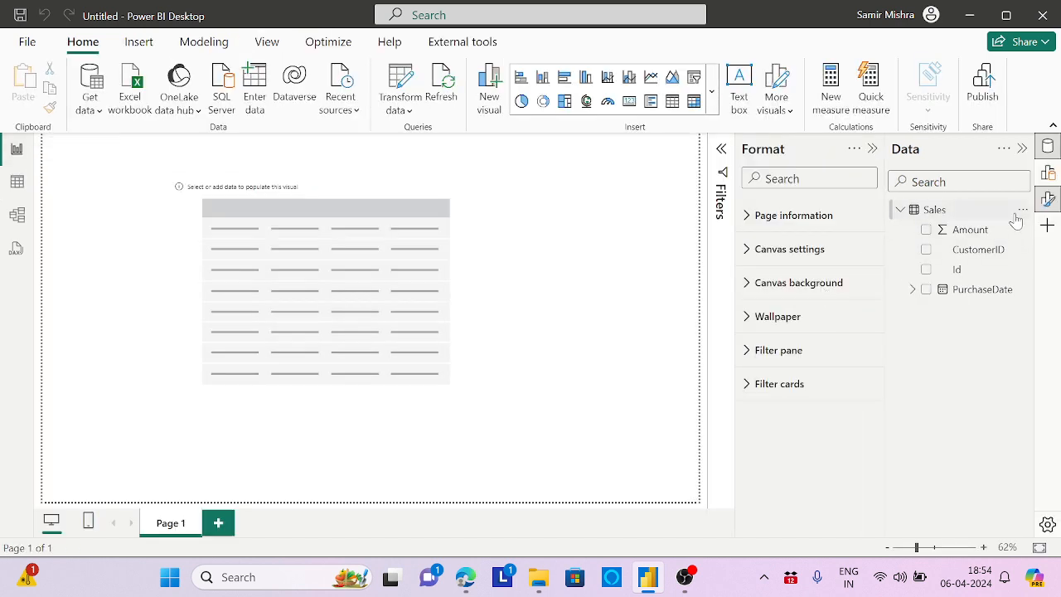
{"action": "left_click", "coordinate": [1023, 211]}
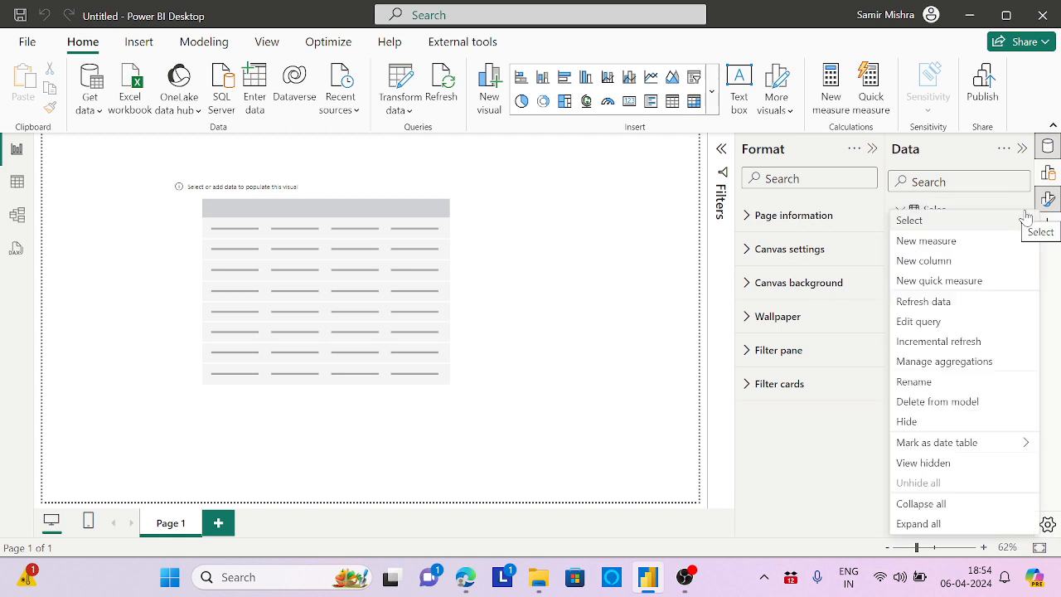
{"action": "left_click", "coordinate": [921, 241]}
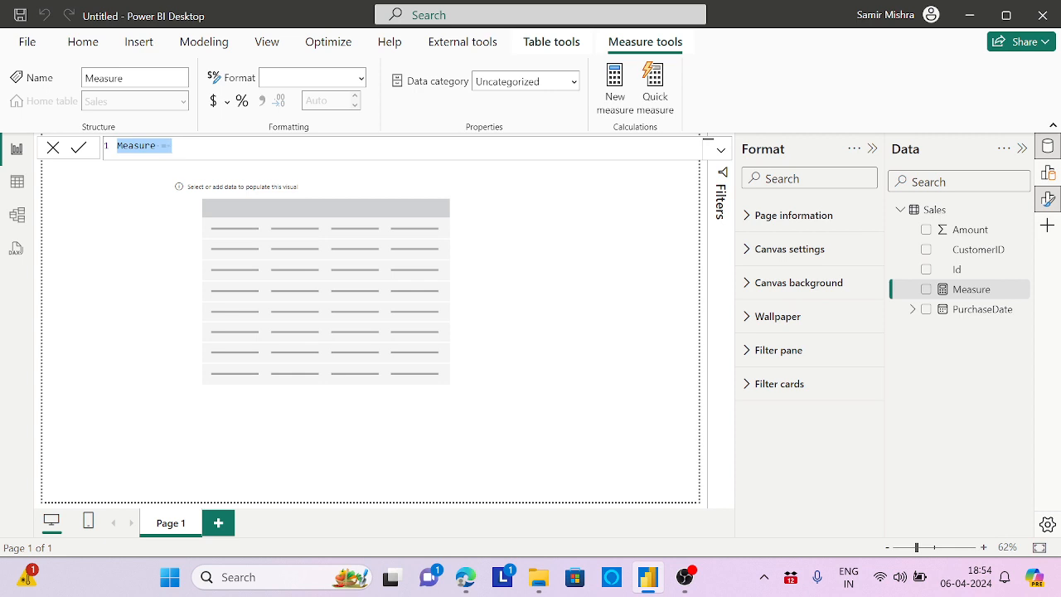
{"action": "type", "text": "Fi"}
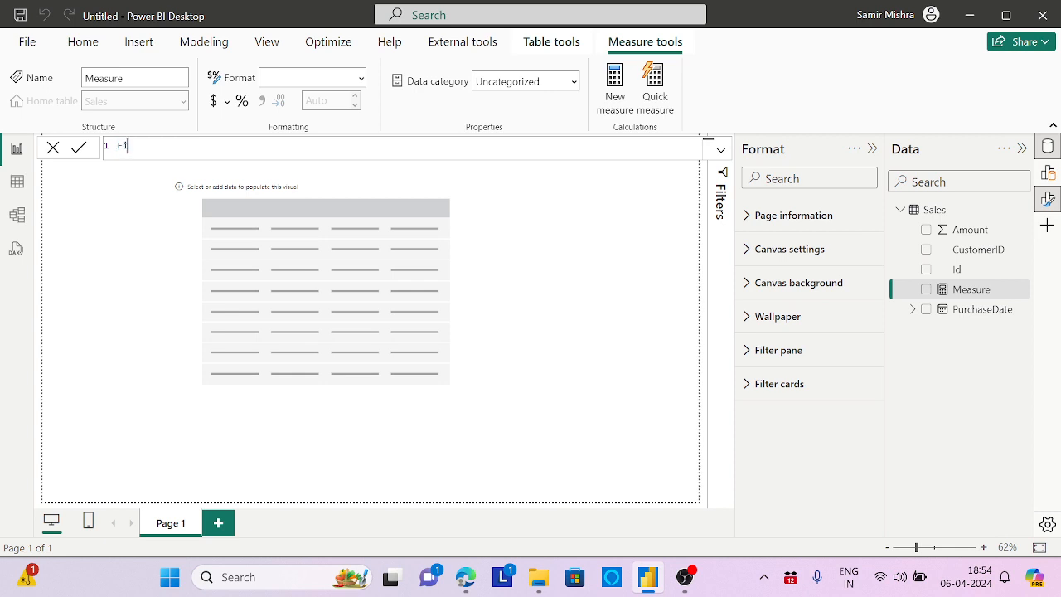
{"action": "type", "text": "rst Purchase Date"}
{"action": "key", "text": "shift+Return"}
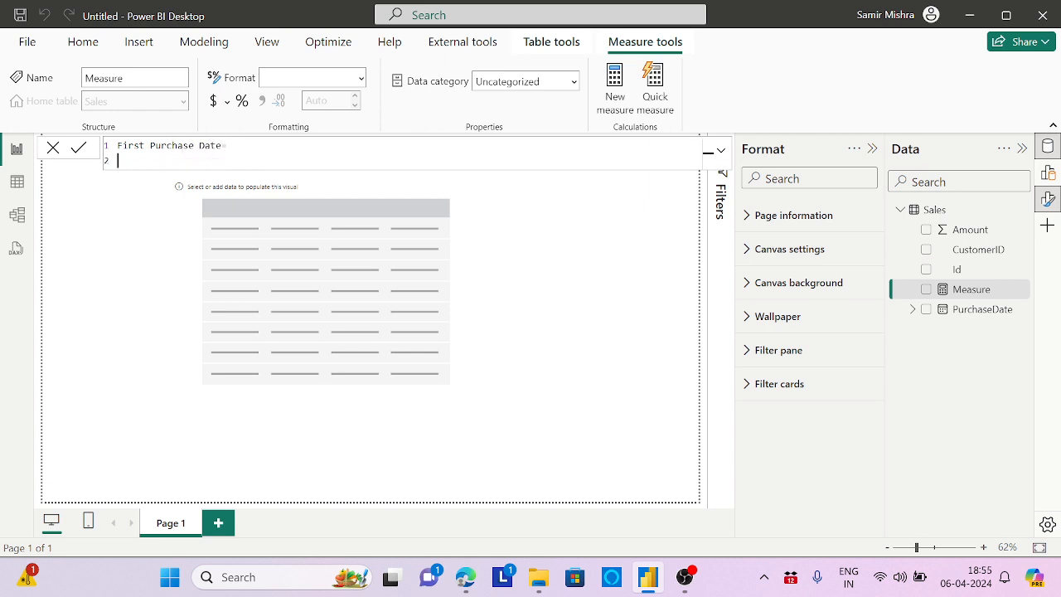
Begin the measure's formula with CALCULATE and a MIN of Sales[PurchaseDate] as its expression argument.
{"action": "type", "text": "CALCULATE("}
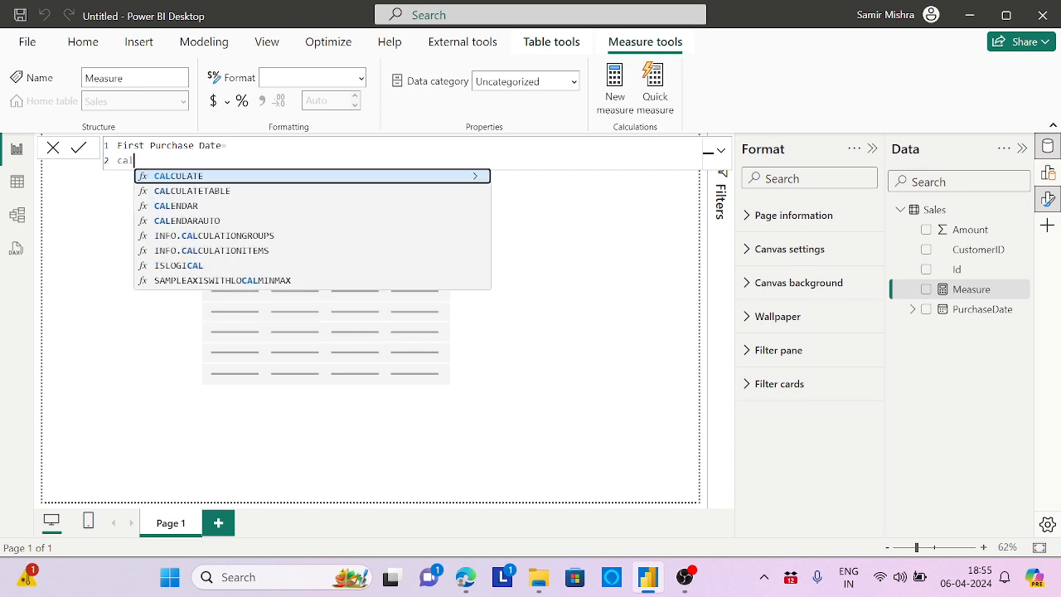
{"action": "key", "text": "shift+Return"}
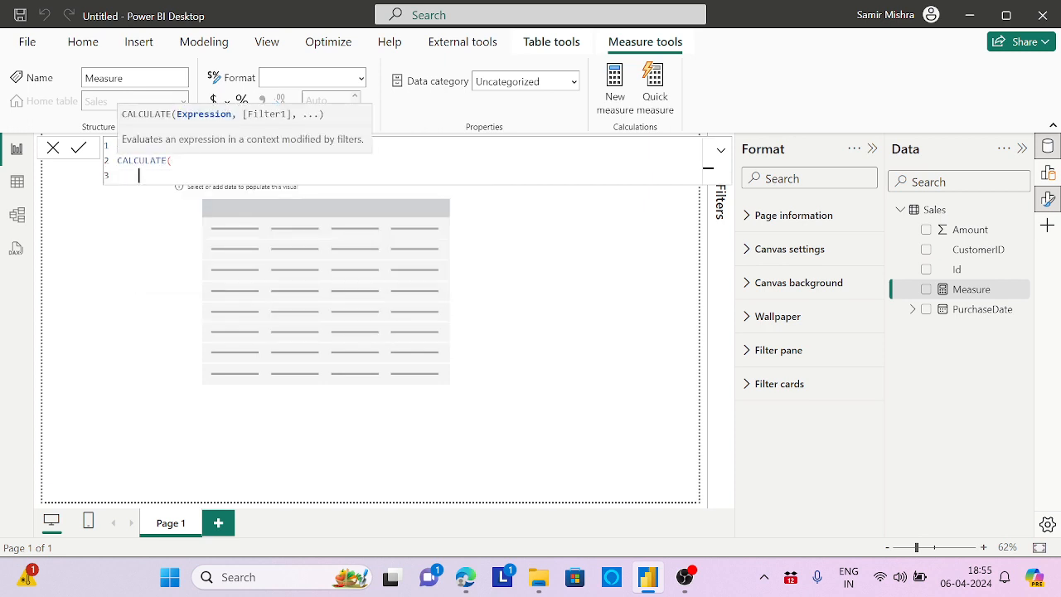
{"action": "type", "text": "min(ord"}
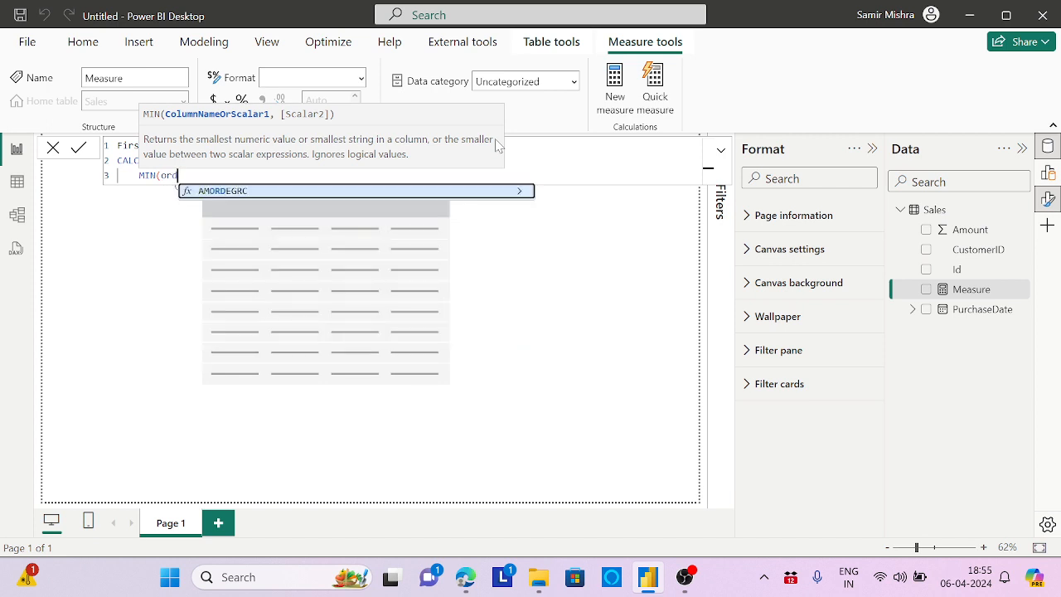
{"action": "key", "text": "BackSpace"}
{"action": "key", "text": "BackSpace"}
{"action": "key", "text": "BackSpace"}
{"action": "type", "text": "pur"}
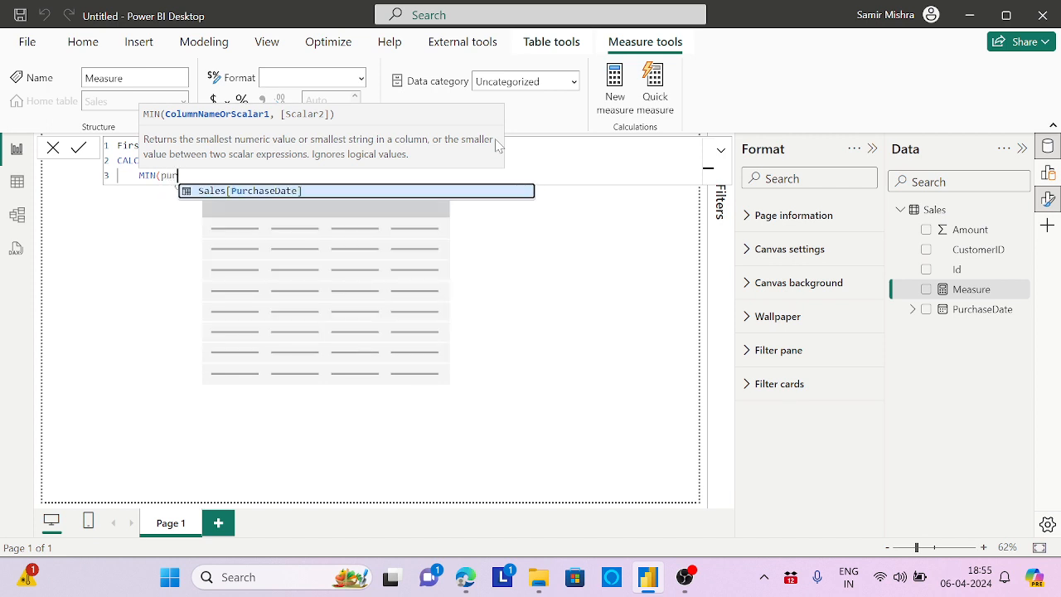
{"action": "left_click", "coordinate": [310, 192]}
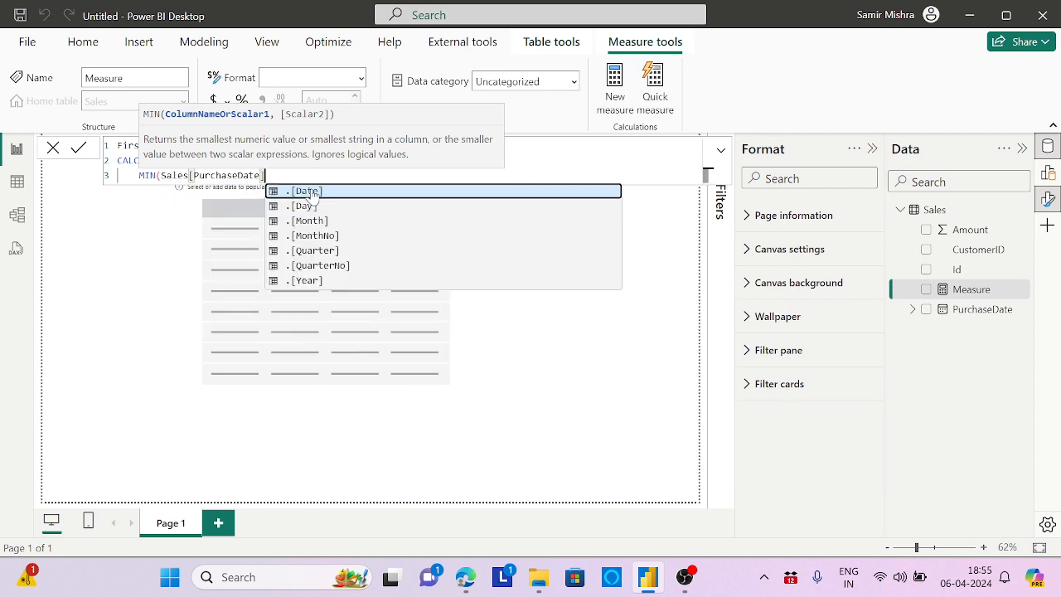
{"action": "type", "text": ","}
{"action": "key", "text": "shift+Return"}
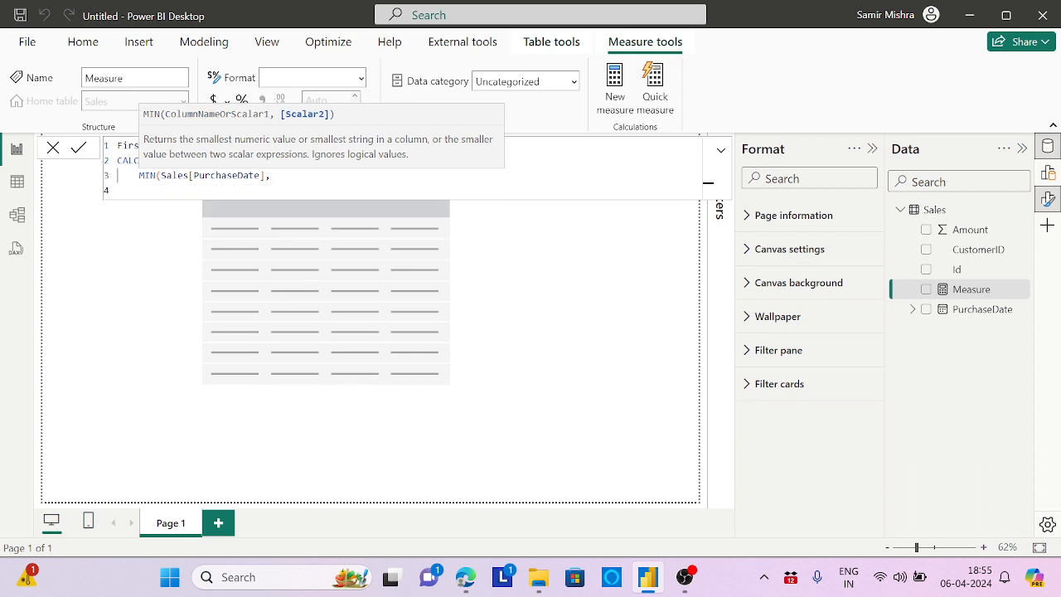
Add VALUES(Sales[CustomerID]) on its own line as the first CALCULATE filter.
{"action": "type", "text": "values"}
{"action": "key", "text": "Tab"}
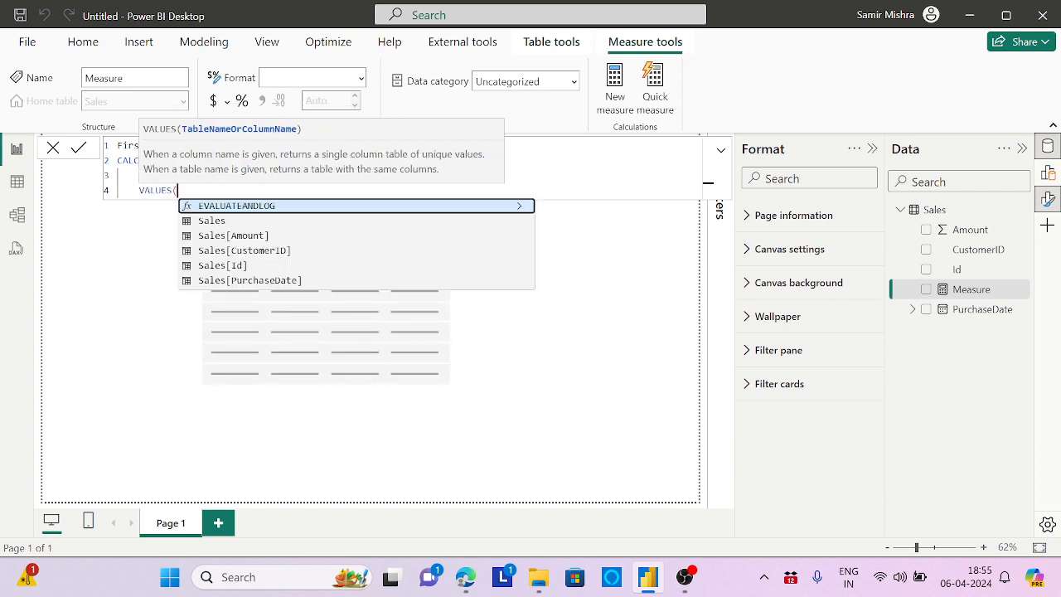
{"action": "left_click", "coordinate": [274, 251]}
{"action": "type", "text": ")"}
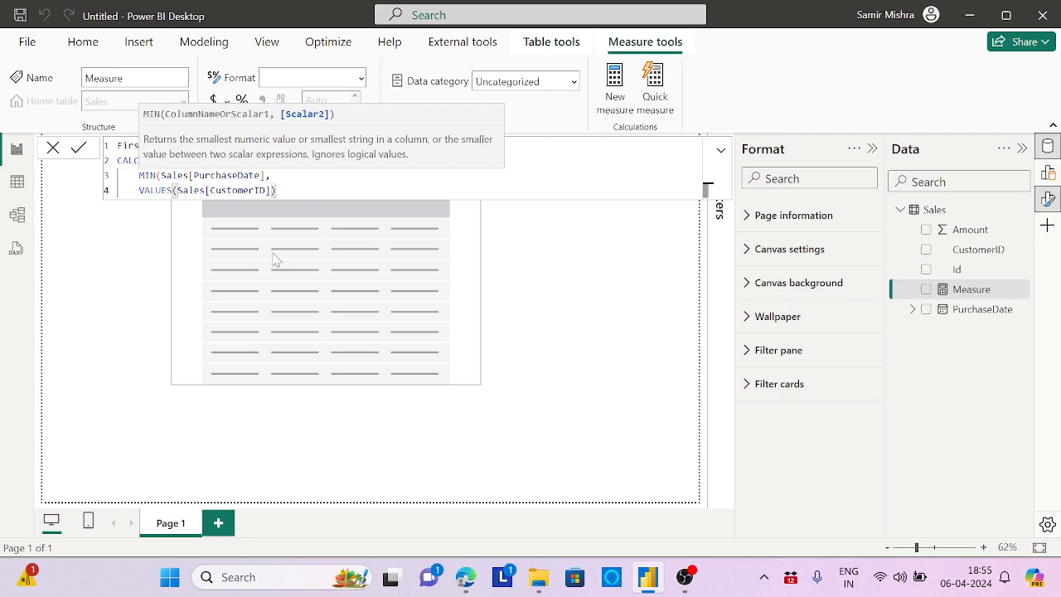
{"action": "type", "text": ","}
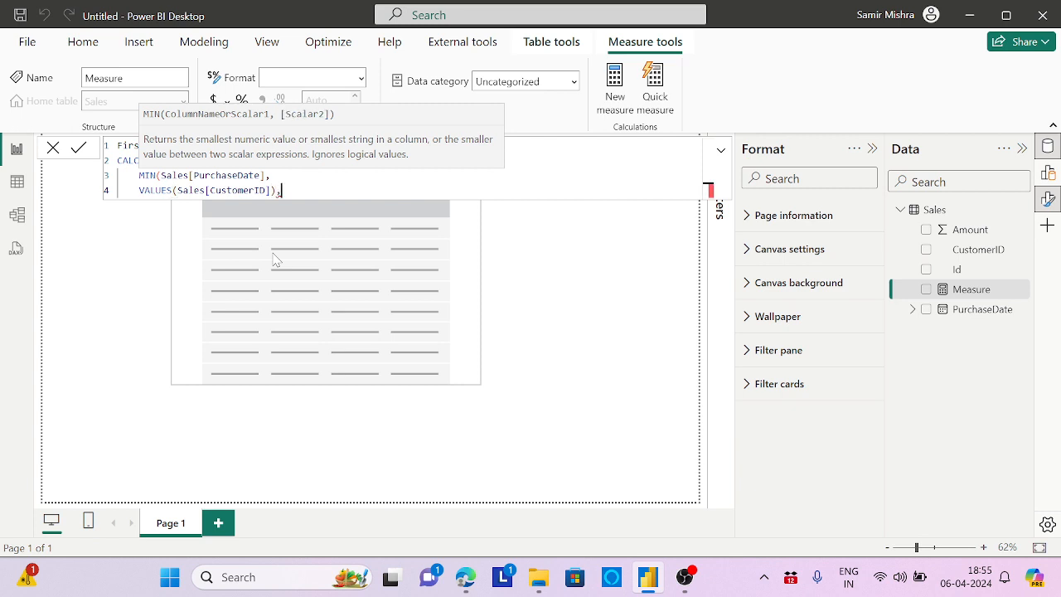
Add All() on its own line as the second filter and close the CALCULATE function.
{"action": "key", "text": "shift+Return"}
{"action": "type", "text": "All"}
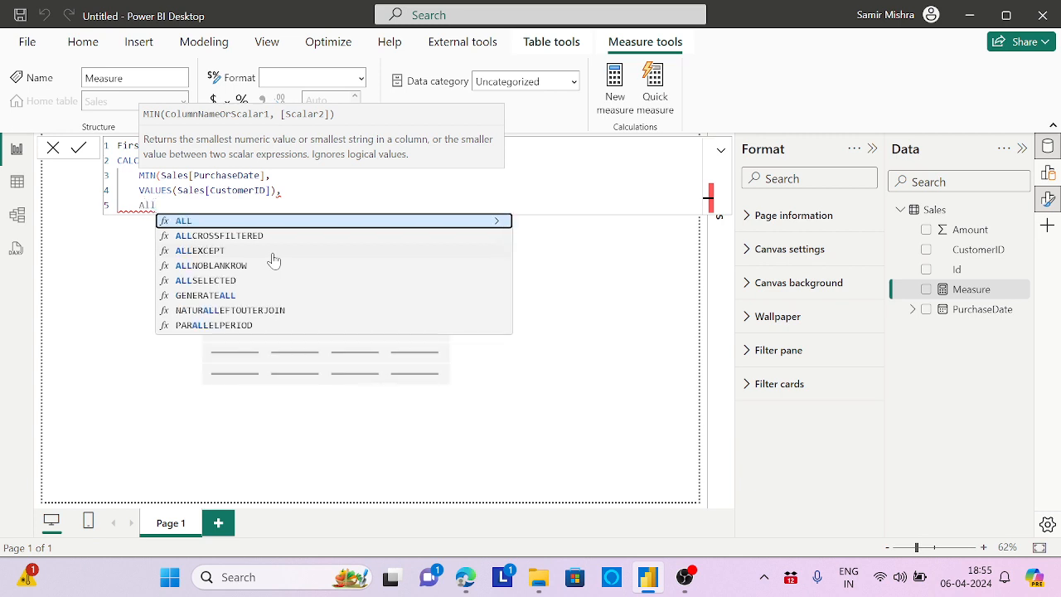
{"action": "type", "text": "()"}
{"action": "key", "text": "shift+Return"}
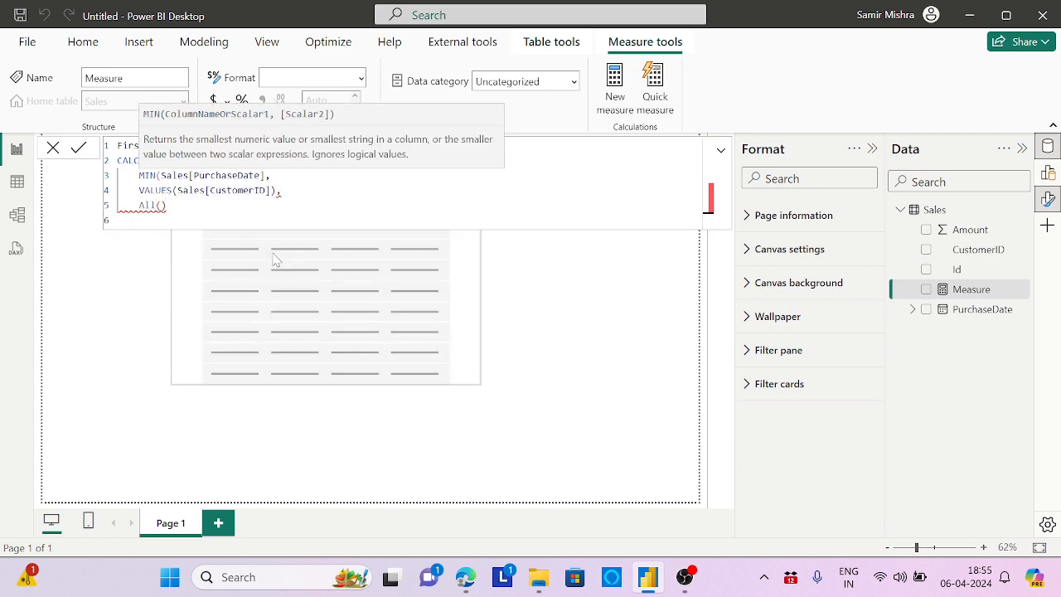
{"action": "type", "text": ")"}
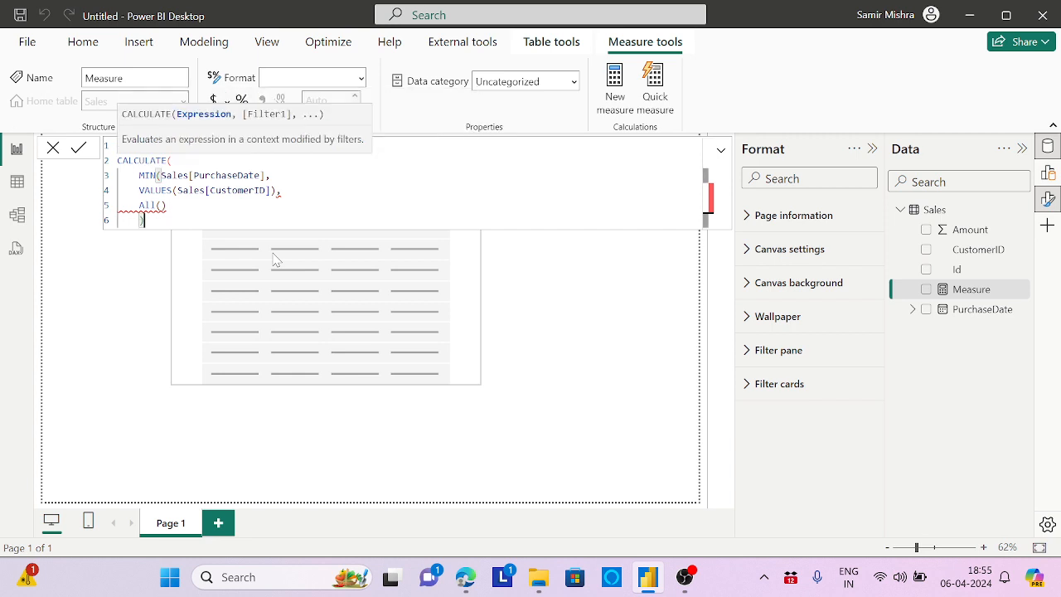
Add the missing closing parenthesis after Sales[PurchaseDate] in MIN and commit the measure.
{"action": "left_click", "coordinate": [167, 205]}
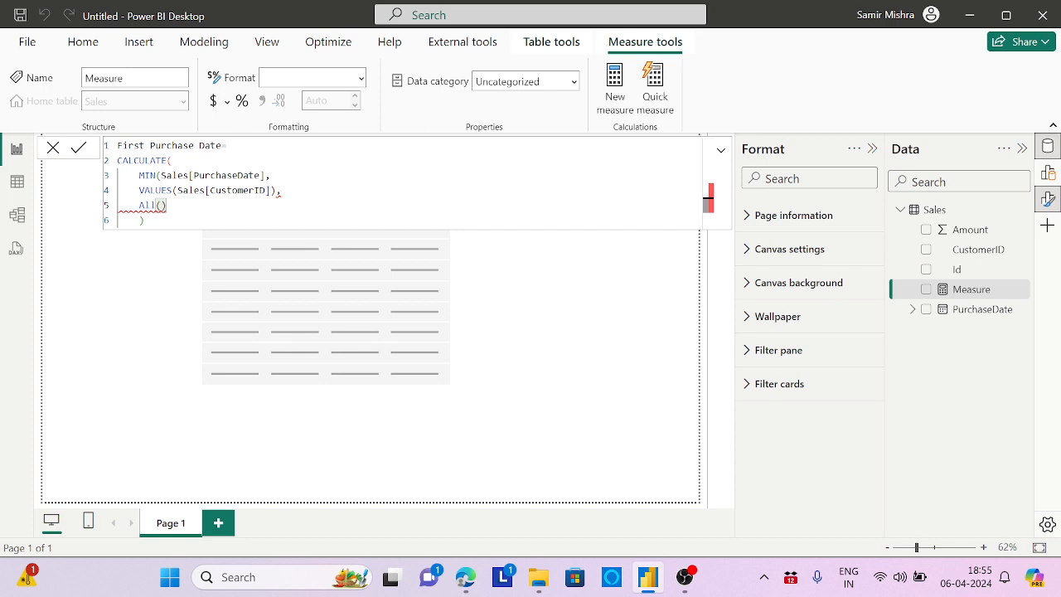
{"action": "left_click", "coordinate": [265, 176]}
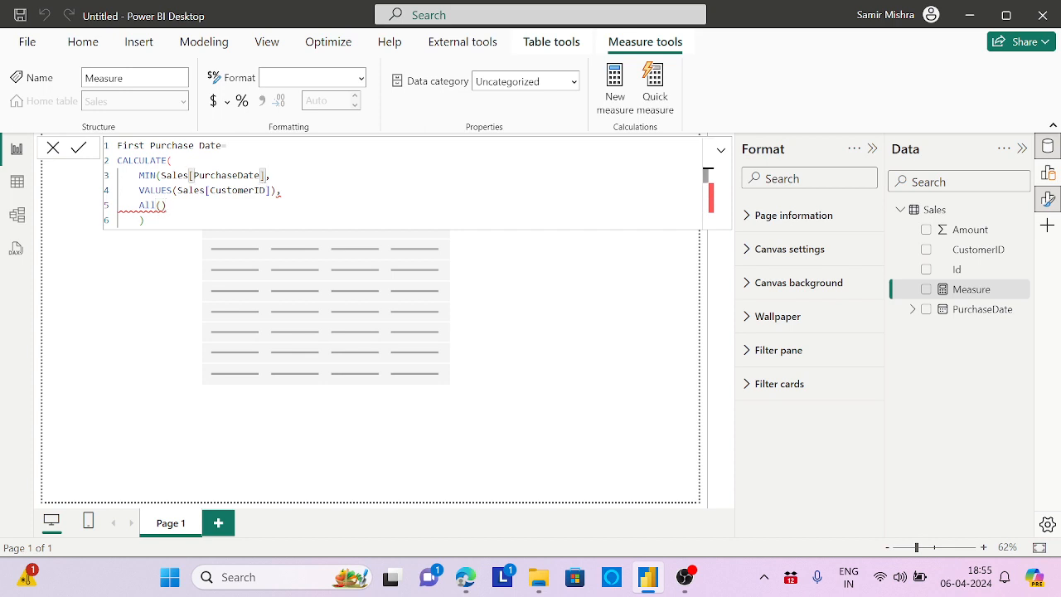
{"action": "type", "text": ")"}
{"action": "left_click", "coordinate": [707, 219]}
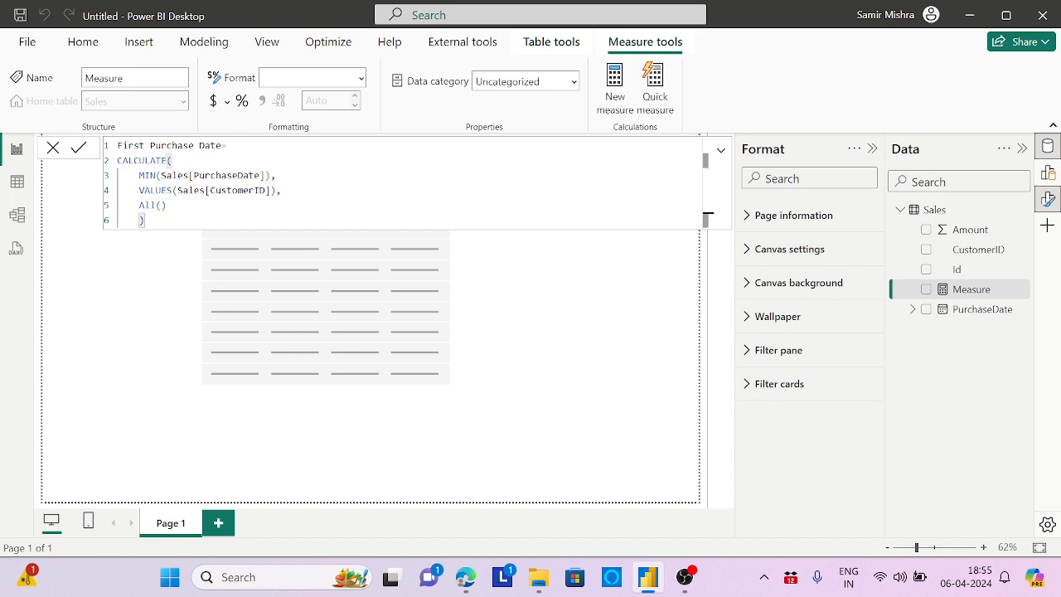
{"action": "key", "text": "Return"}
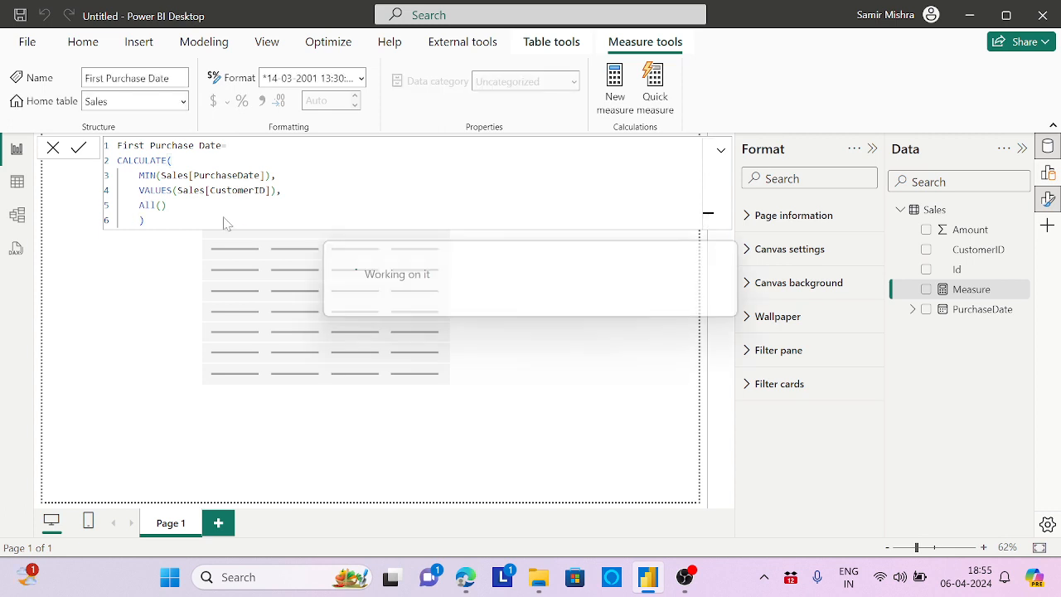
Add the CustomerID field as a column of the empty table visual.
{"action": "left_click", "coordinate": [397, 306]}
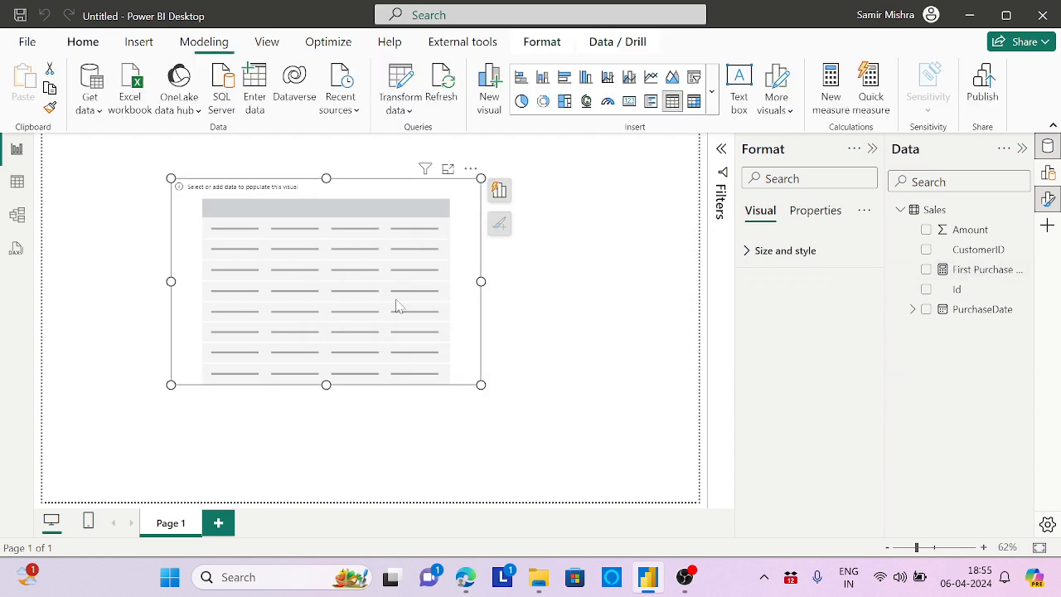
{"action": "left_click", "coordinate": [501, 189]}
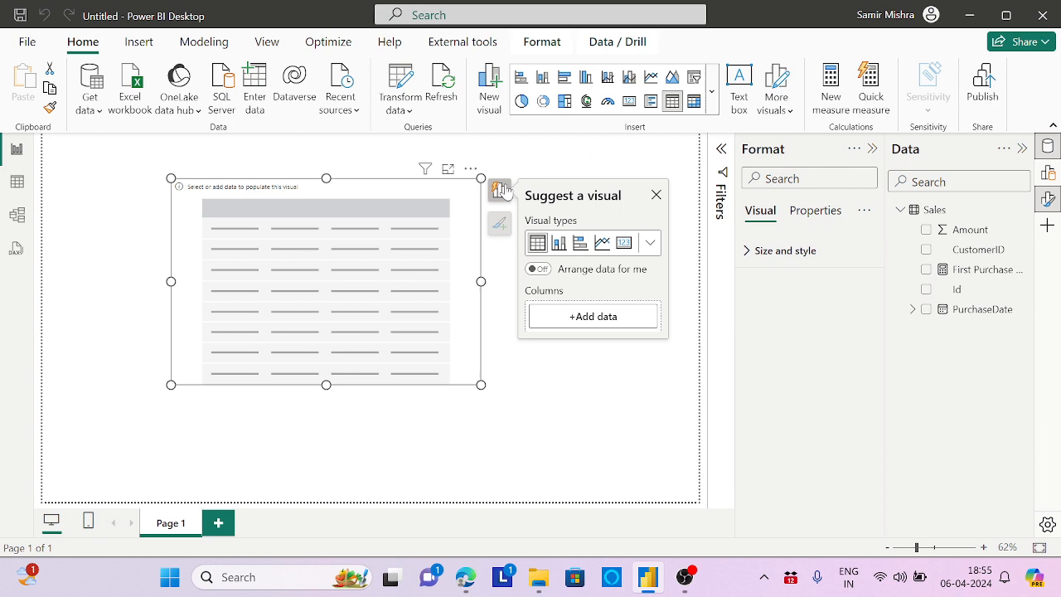
{"action": "left_click", "coordinate": [597, 318]}
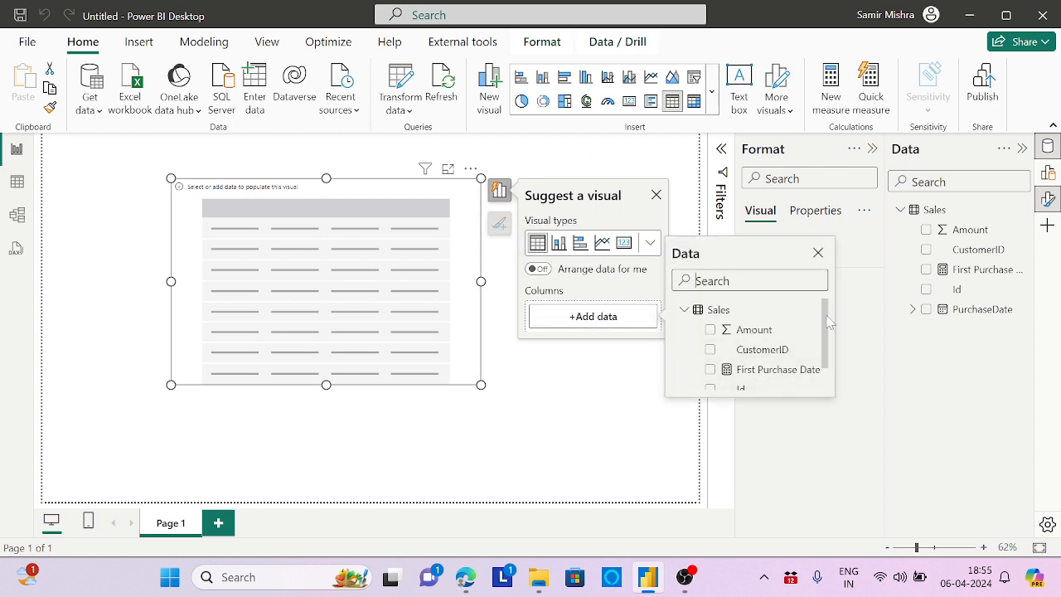
{"action": "scroll", "coordinate": [829, 325], "scroll_direction": "down", "scroll_amount": 1}
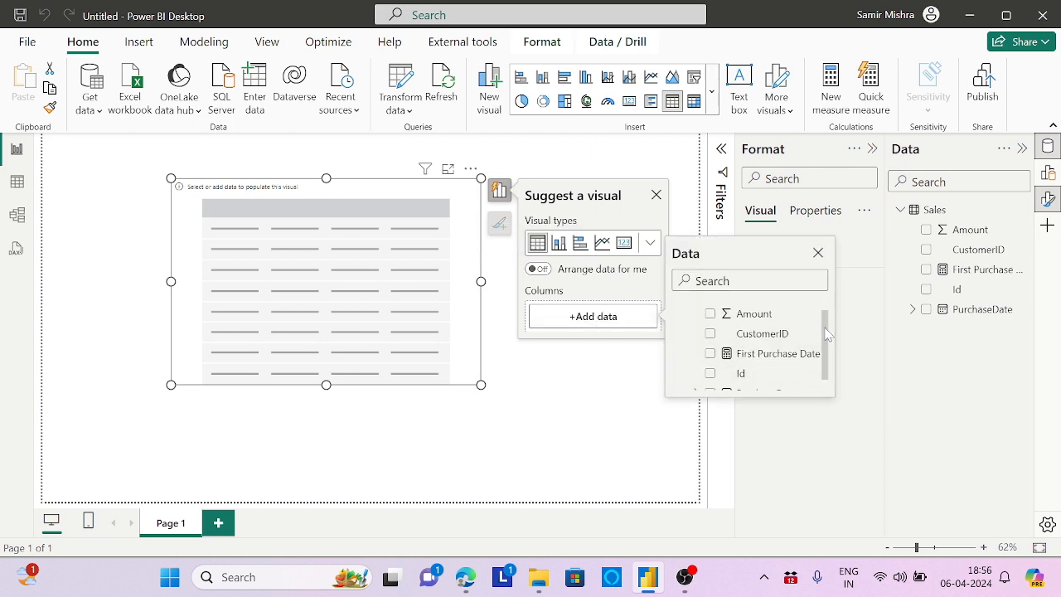
{"action": "left_click", "coordinate": [710, 334]}
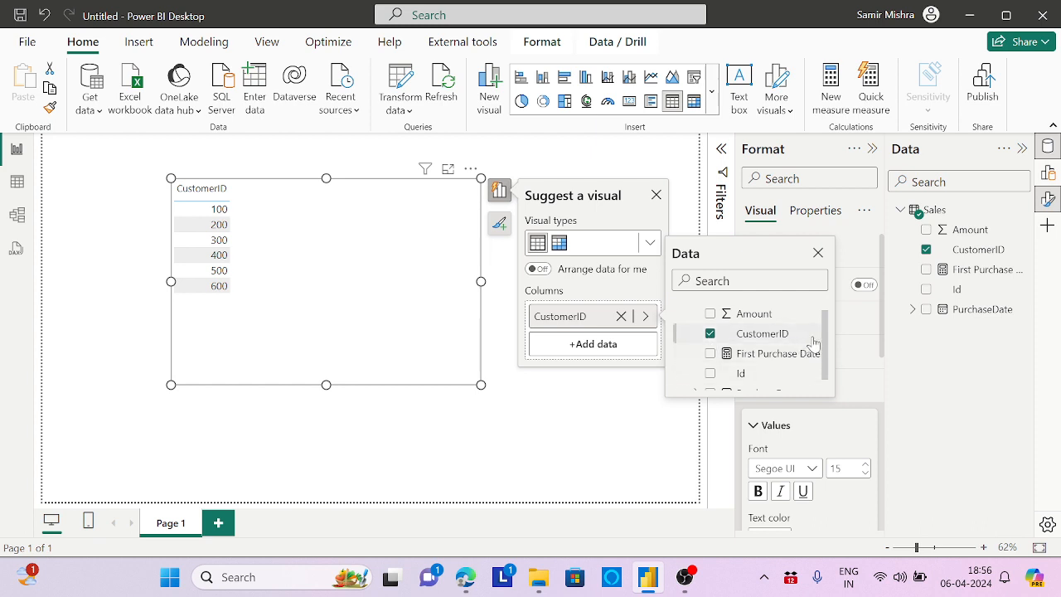
Add PurchaseDate to the table visual and show it as the plain date instead of a date hierarchy.
{"action": "scroll", "coordinate": [823, 361], "scroll_direction": "down", "scroll_amount": 1}
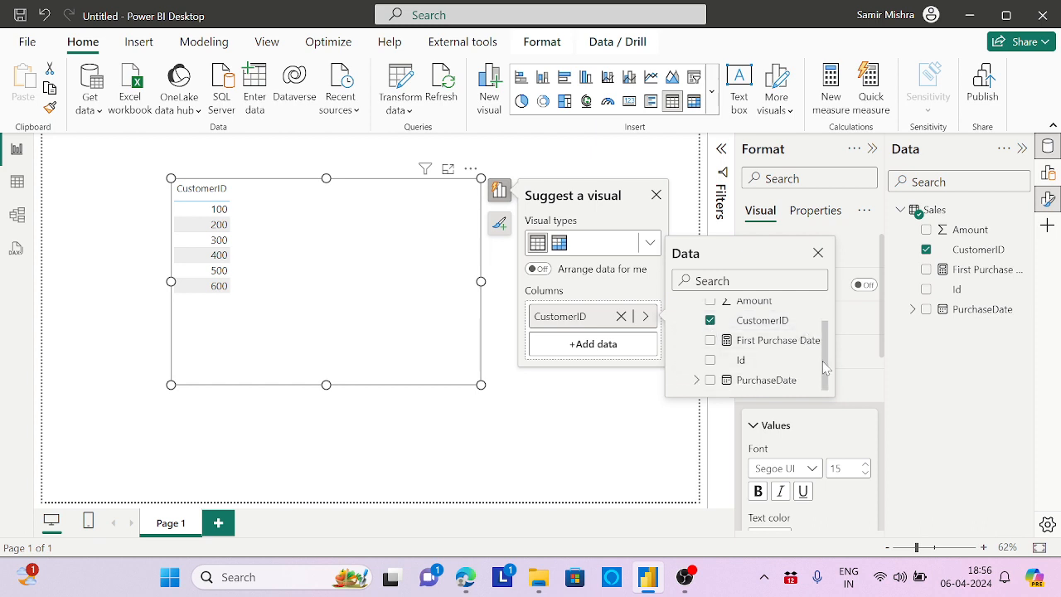
{"action": "left_click", "coordinate": [711, 380]}
{"action": "right_click", "coordinate": [583, 345]}
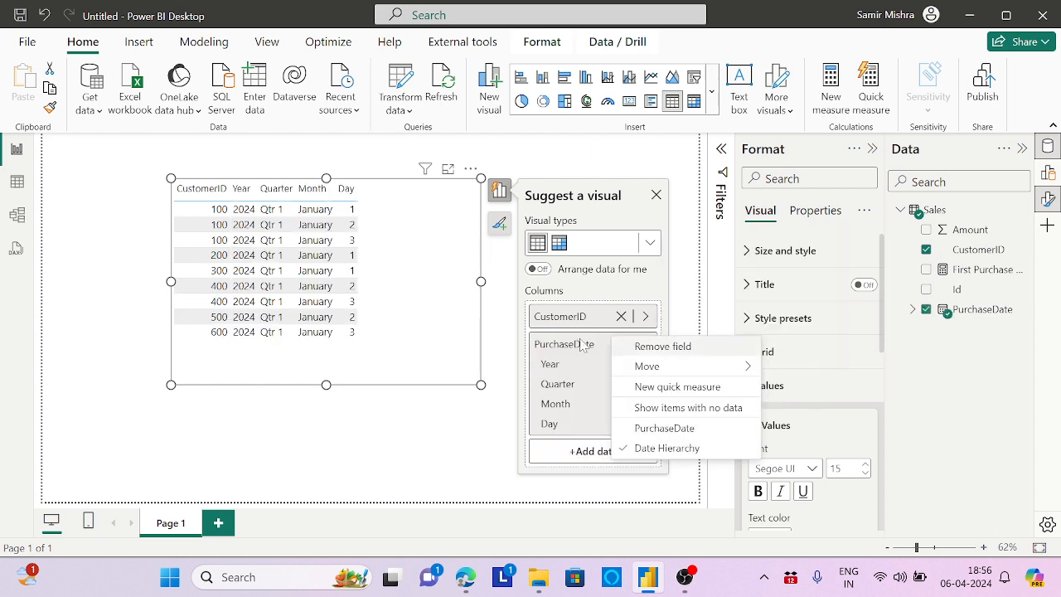
{"action": "left_click", "coordinate": [660, 429]}
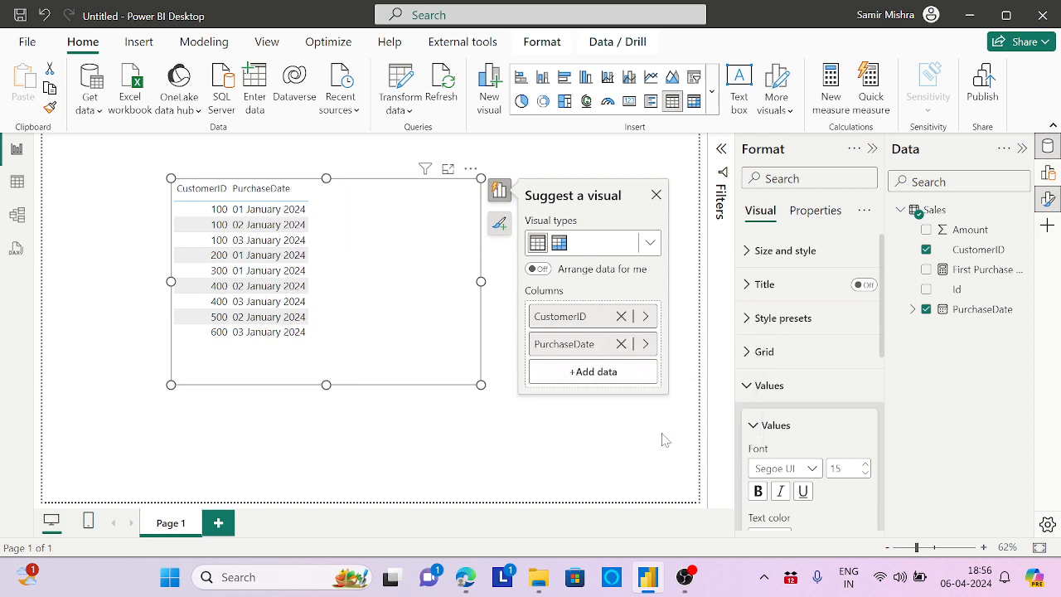
Add the First Purchase Date measure as the third column of the table visual.
{"action": "left_click", "coordinate": [609, 369]}
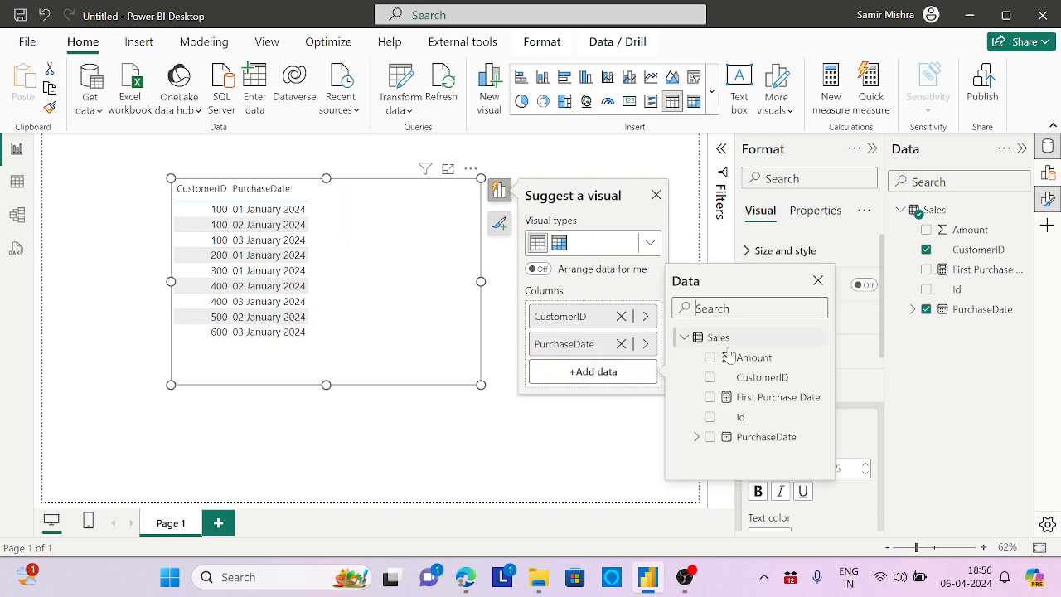
{"action": "left_click", "coordinate": [711, 397]}
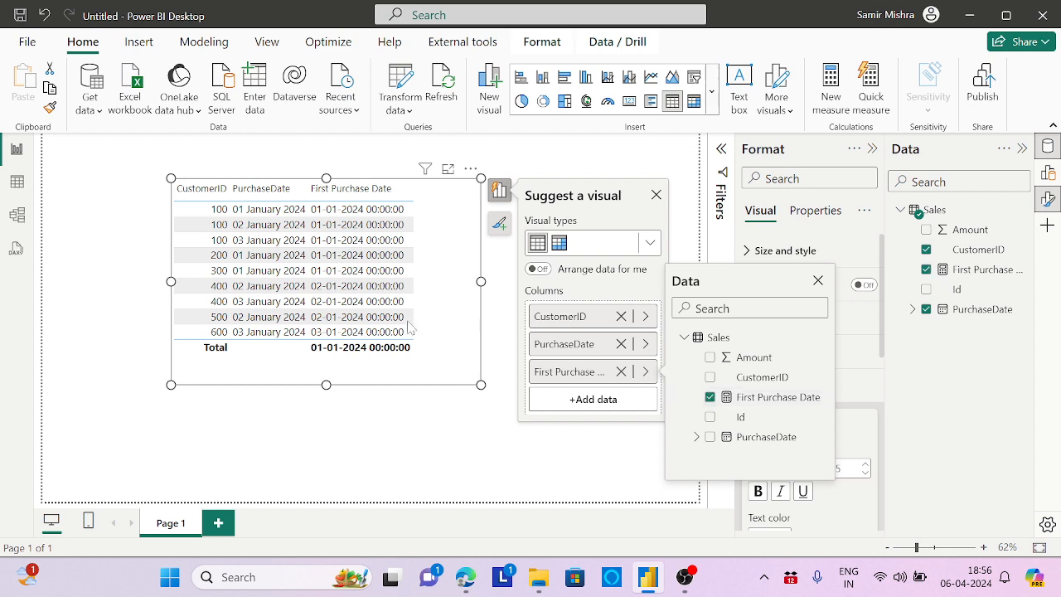
{"action": "left_click", "coordinate": [450, 341]}
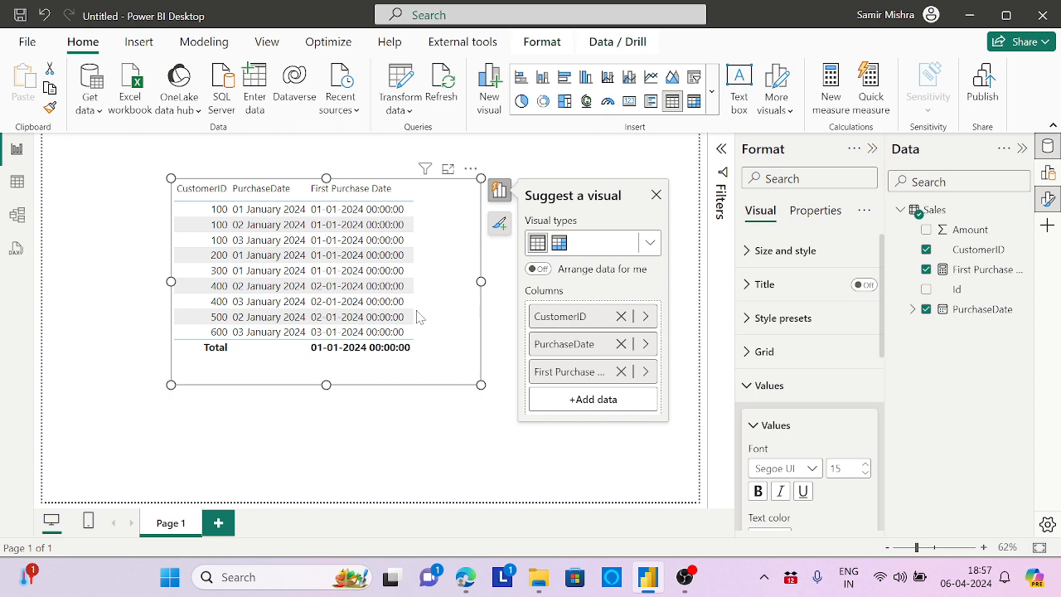
Open the First Purchase Date measure's formula and replace its name with New Customer.
{"action": "left_click", "coordinate": [990, 275]}
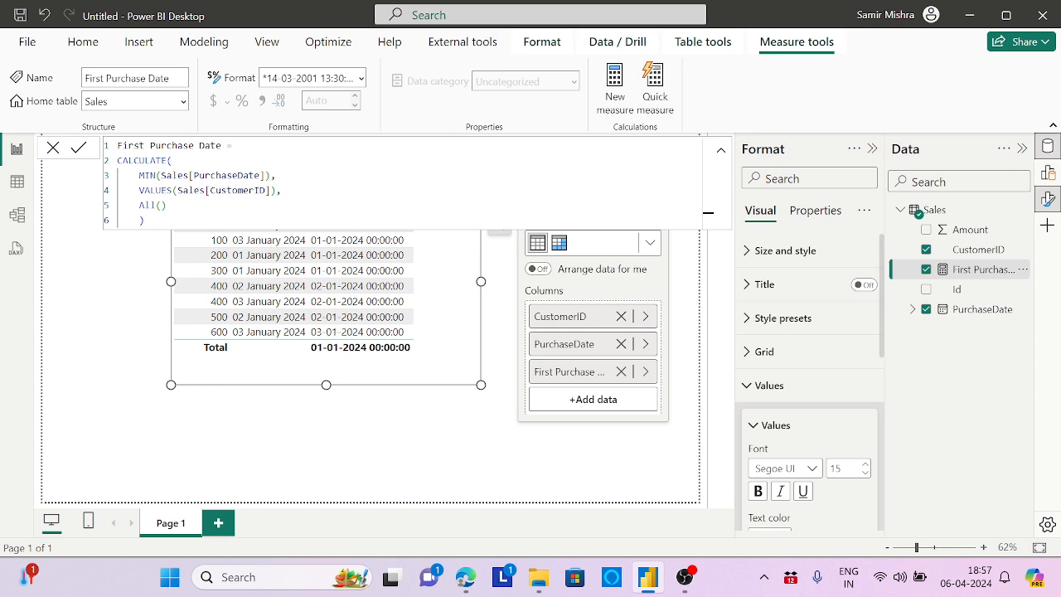
{"action": "left_click", "coordinate": [221, 146]}
{"action": "key", "text": "BackSpace"}
{"action": "key", "text": "BackSpace"}
{"action": "key", "text": "BackSpace"}
{"action": "key", "text": "BackSpace"}
{"action": "key", "text": "BackSpace"}
{"action": "key", "text": "BackSpace"}
{"action": "key", "text": "BackSpace"}
{"action": "key", "text": "BackSpace"}
{"action": "key", "text": "BackSpace"}
{"action": "key", "text": "BackSpace"}
{"action": "key", "text": "BackSpace"}
{"action": "key", "text": "BackSpace"}
{"action": "key", "text": "BackSpace"}
{"action": "key", "text": "BackSpace"}
{"action": "key", "text": "BackSpace"}
{"action": "key", "text": "BackSpace"}
{"action": "key", "text": "BackSpace"}
{"action": "key", "text": "BackSpace"}
{"action": "key", "text": "BackSpace"}
{"action": "type", "text": "New"}
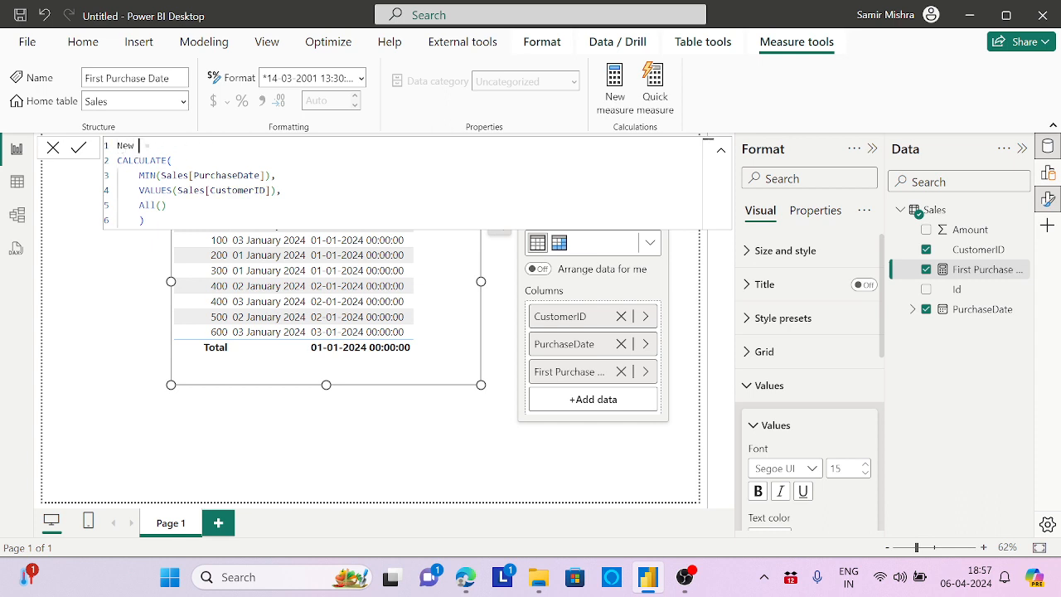
{"action": "type", "text": " Customer"}
Declare a variable vFirstPurDate on a new line before CALCULATE so that it stores the first-purchase expression.
{"action": "left_click", "coordinate": [118, 161]}
{"action": "key", "text": "shift+Return"}
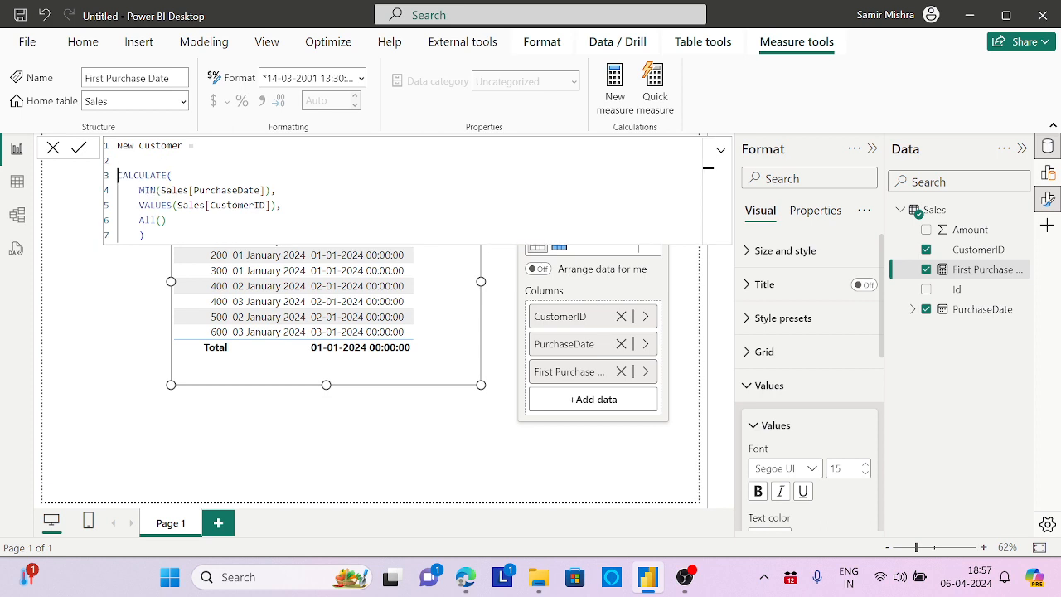
{"action": "key", "text": "Up"}
{"action": "type", "text": "Var vFirstPurDate="}
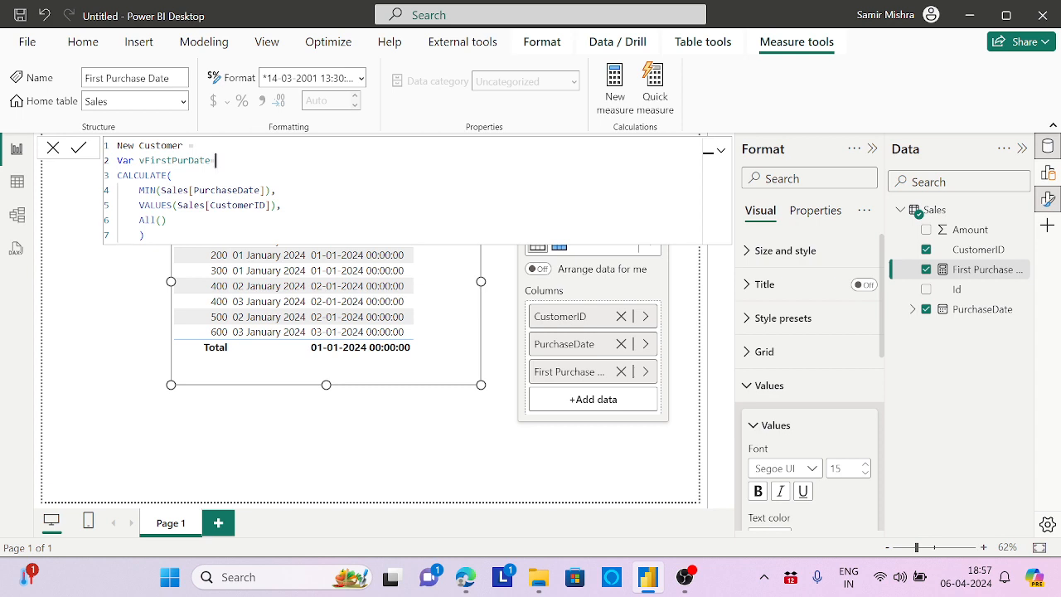
Below the CALCULATE block, declare a second variable vPurDate as SELECTEDVALUE(Sales[PurchaseDate]).
{"action": "left_click", "coordinate": [146, 235]}
{"action": "key", "text": "shift+Return"}
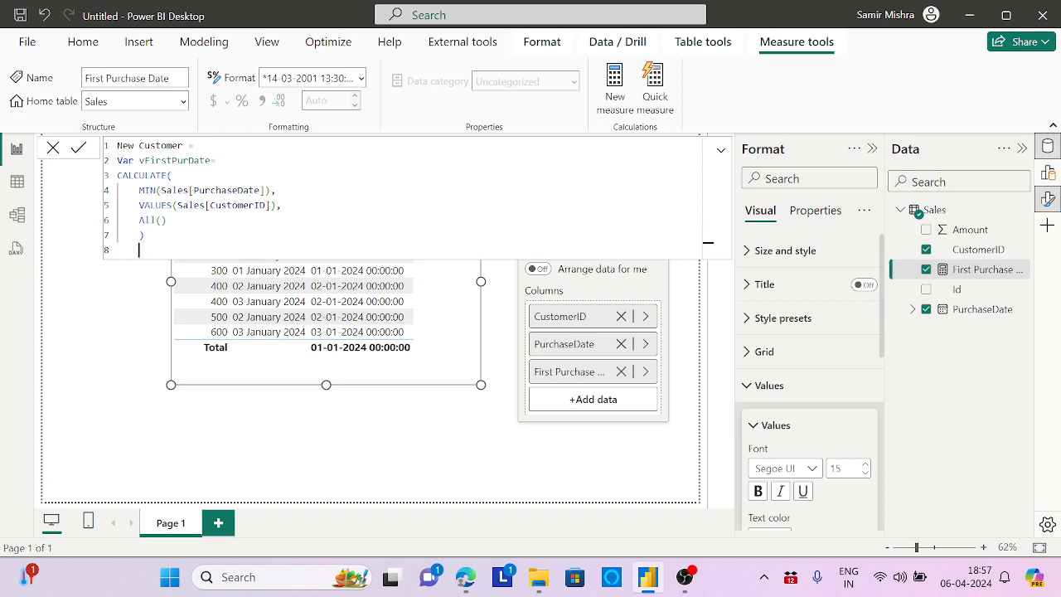
{"action": "key", "text": "BackSpace"}
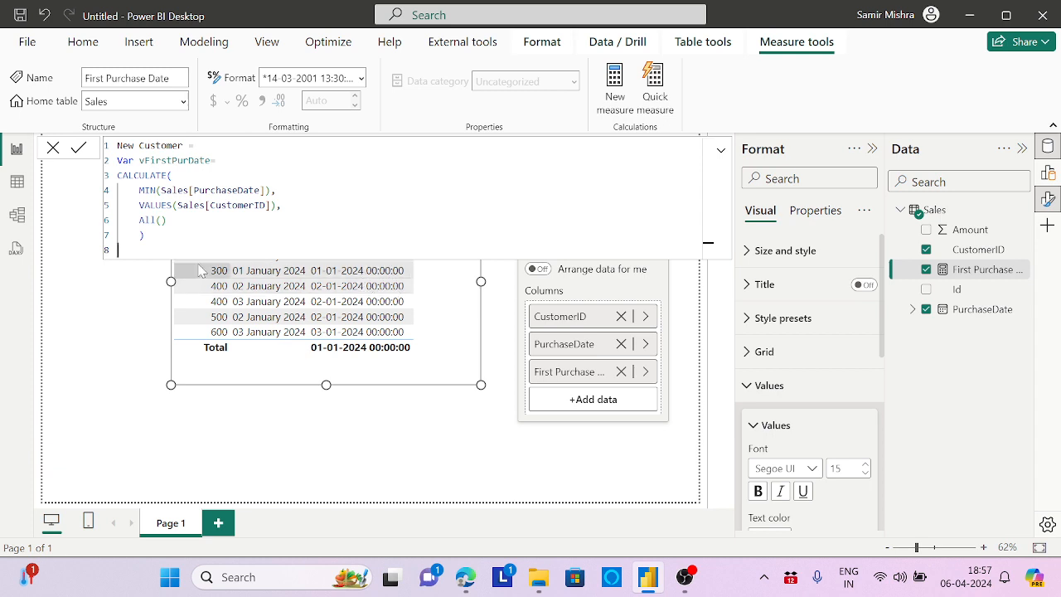
{"action": "type", "text": "Var vPurDate=SElec"}
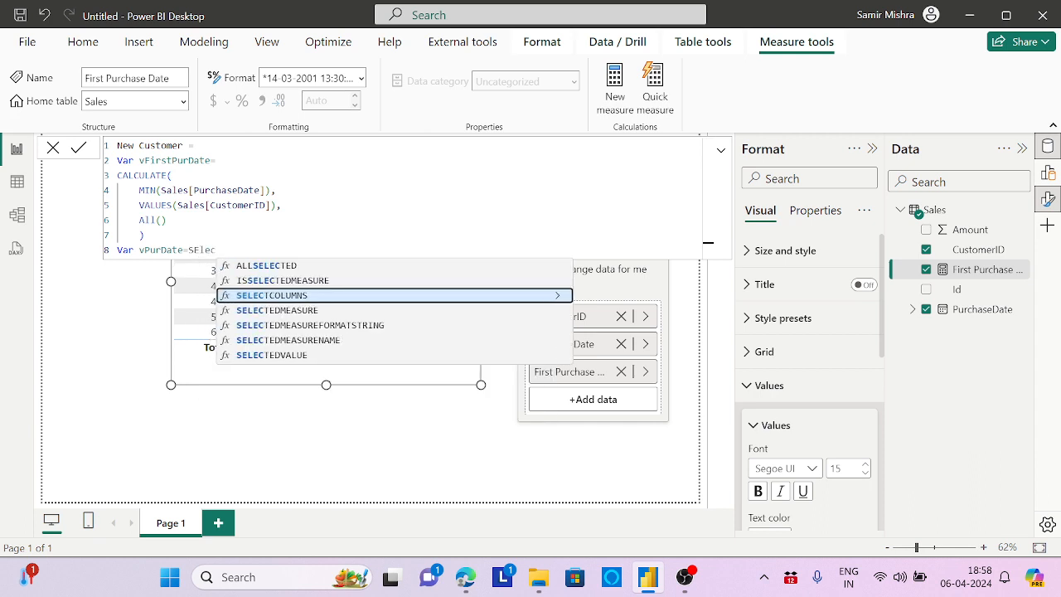
{"action": "left_click", "coordinate": [292, 356]}
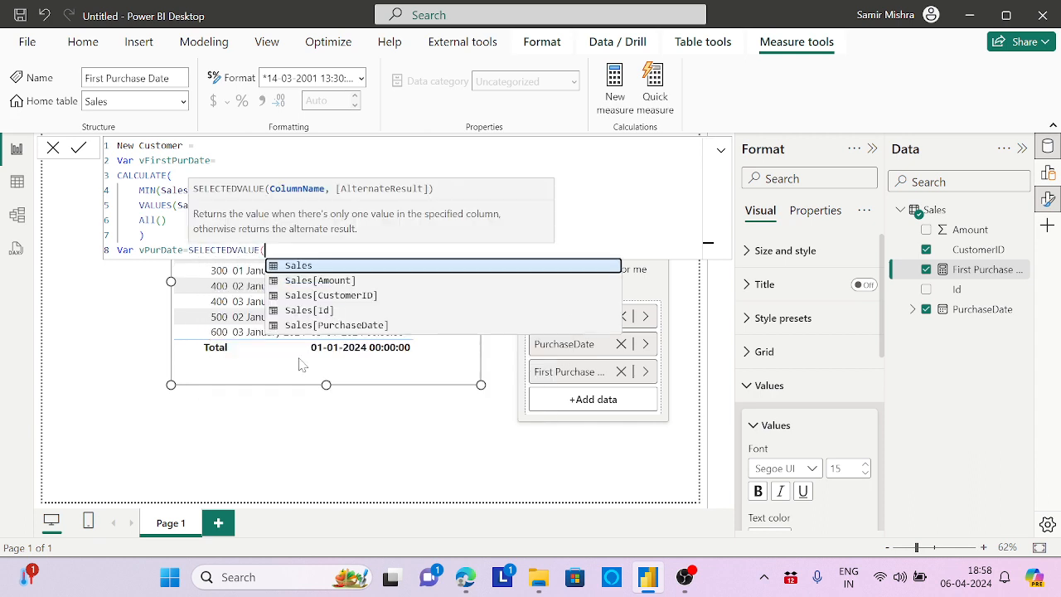
{"action": "left_click", "coordinate": [374, 326]}
{"action": "type", "text": ")"}
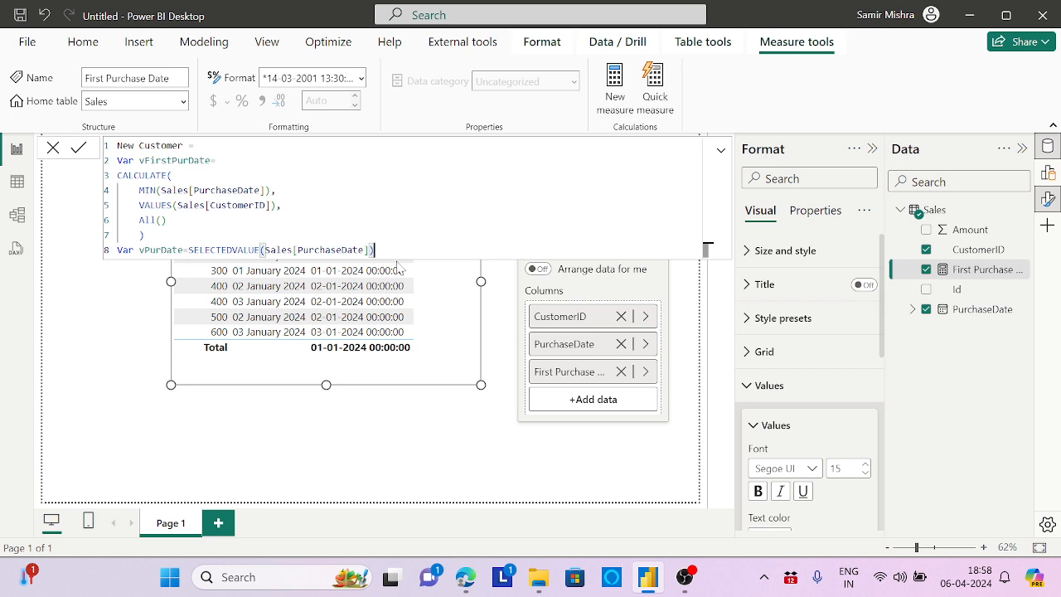
Add a RETURN line followed by a SWITCH function with TRUE() as its expression.
{"action": "key", "text": "shift+Return"}
{"action": "type", "text": "RETURN"}
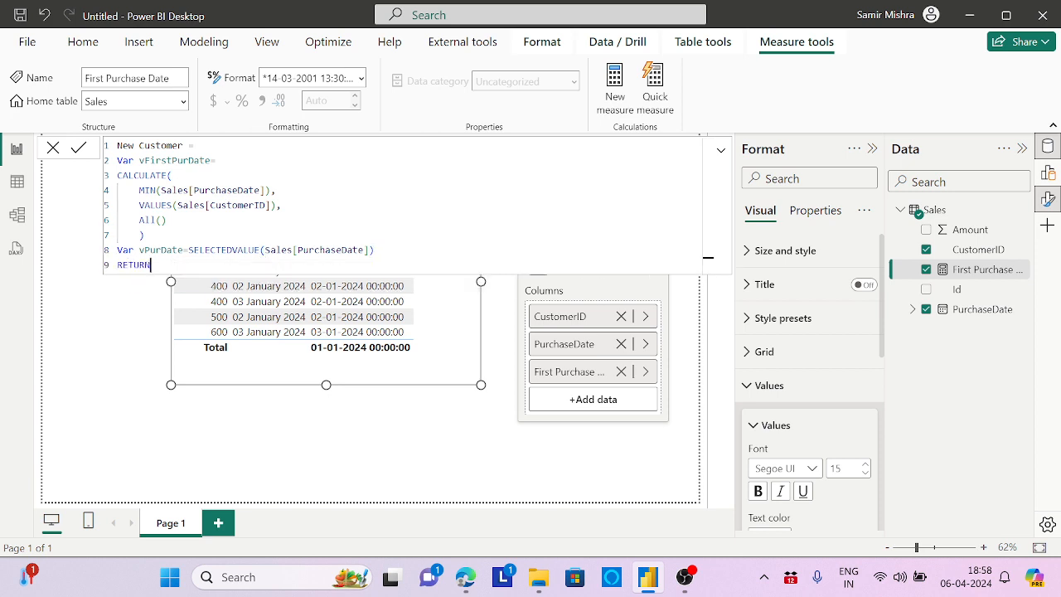
{"action": "key", "text": "shift+Return"}
{"action": "type", "text": "switch"}
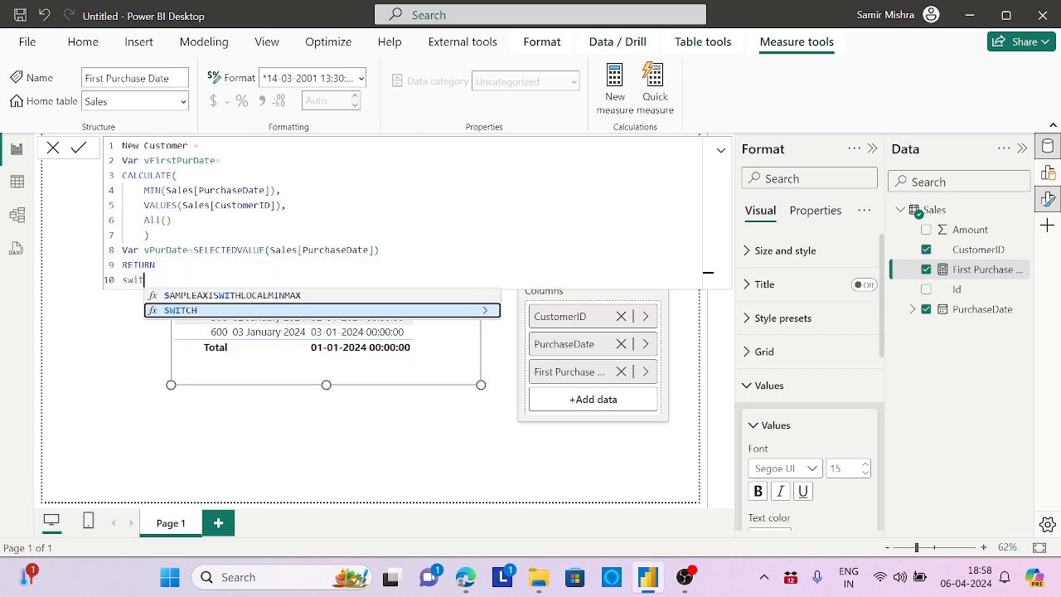
{"action": "key", "text": "Tab"}
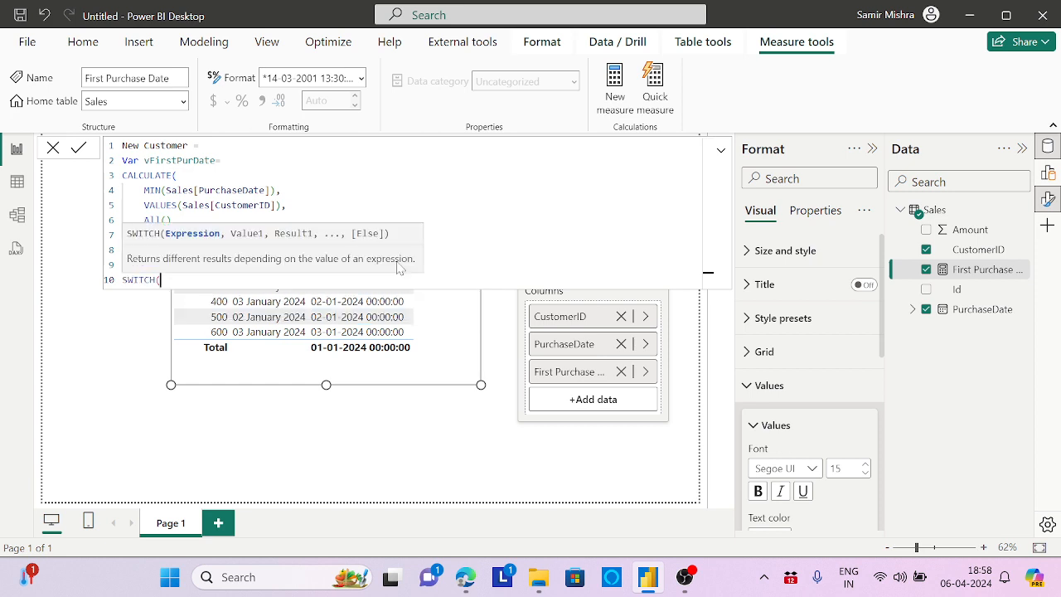
{"action": "key", "text": "shift+Return"}
{"action": "type", "text": "tru"}
{"action": "key", "text": "Tab"}
{"action": "type", "text": ")"}
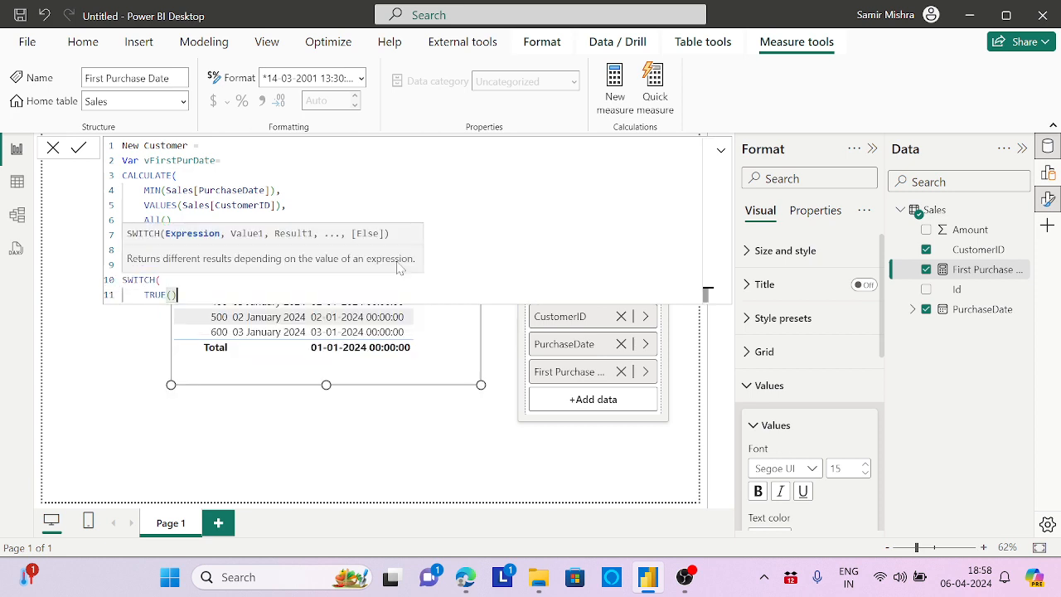
{"action": "type", "text": ","}
{"action": "key", "text": "shift+Return"}
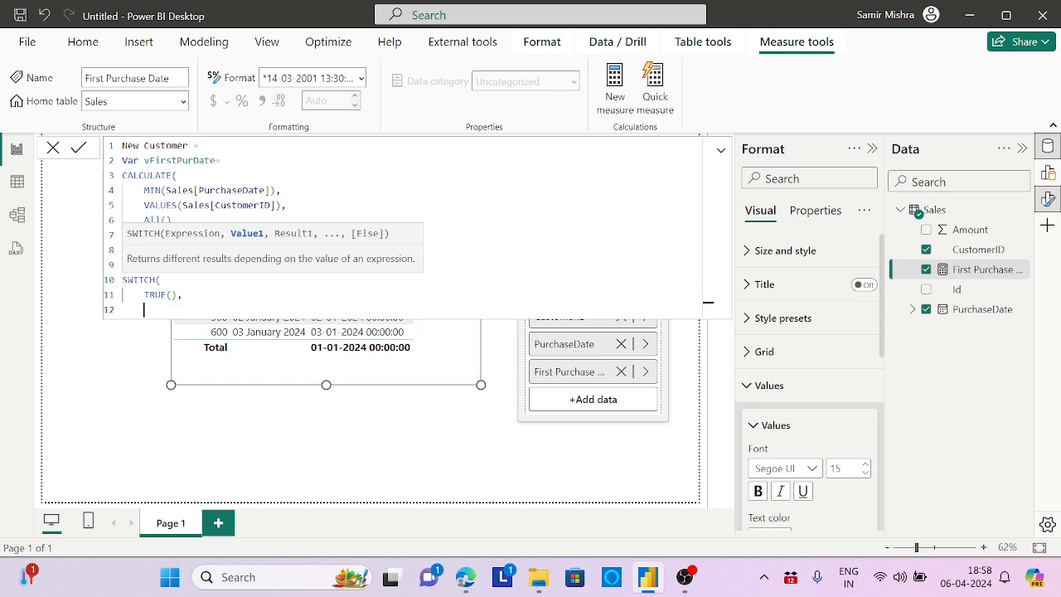
Add the SWITCH condition vPurDate=vFirstPurDate with the result 1, reusing the declared variable names.
{"action": "left_click", "coordinate": [176, 175]}
{"action": "double_click", "coordinate": [171, 250]}
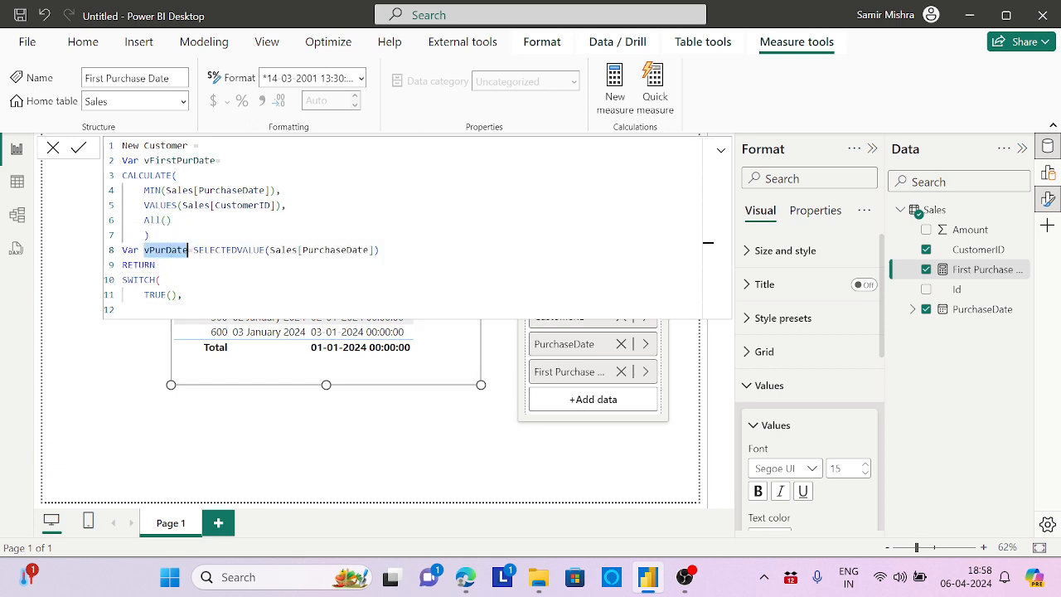
{"action": "key", "text": "ctrl+c"}
{"action": "left_click", "coordinate": [709, 301]}
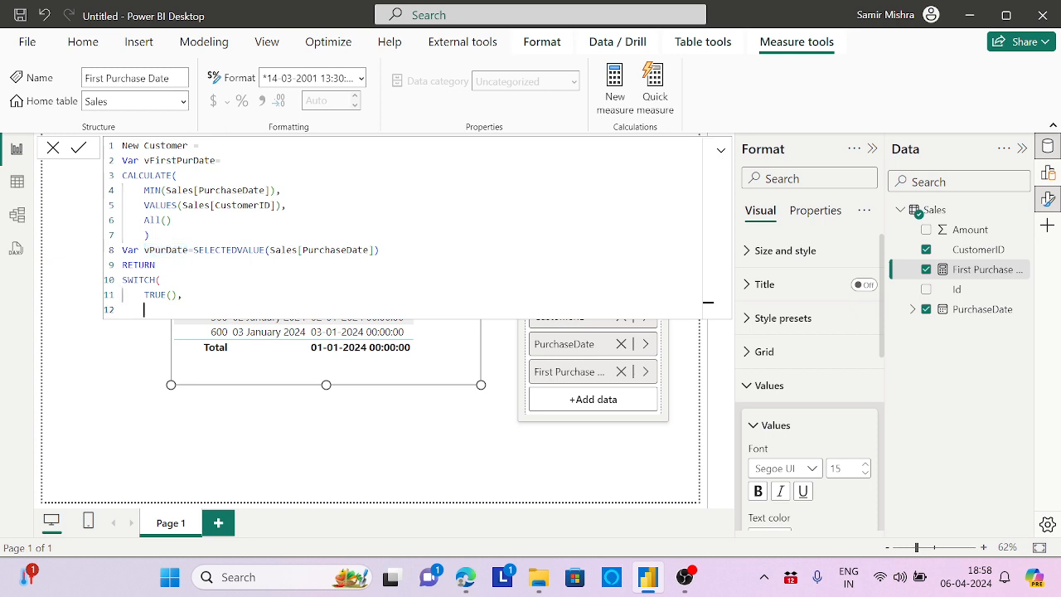
{"action": "key", "text": "ctrl+v"}
{"action": "type", "text": "="}
{"action": "double_click", "coordinate": [180, 160]}
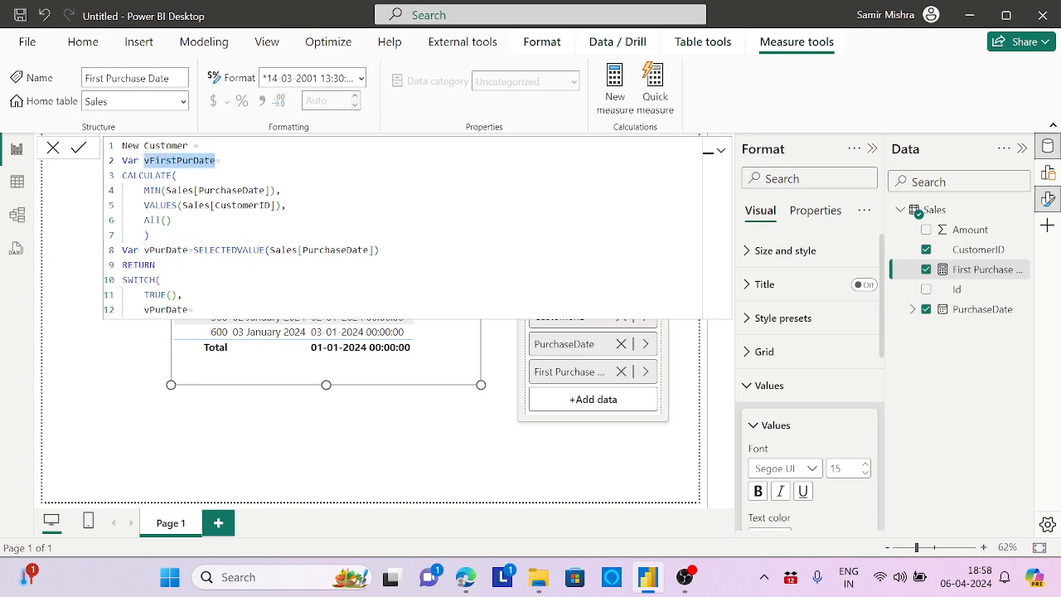
{"action": "left_click", "coordinate": [709, 286]}
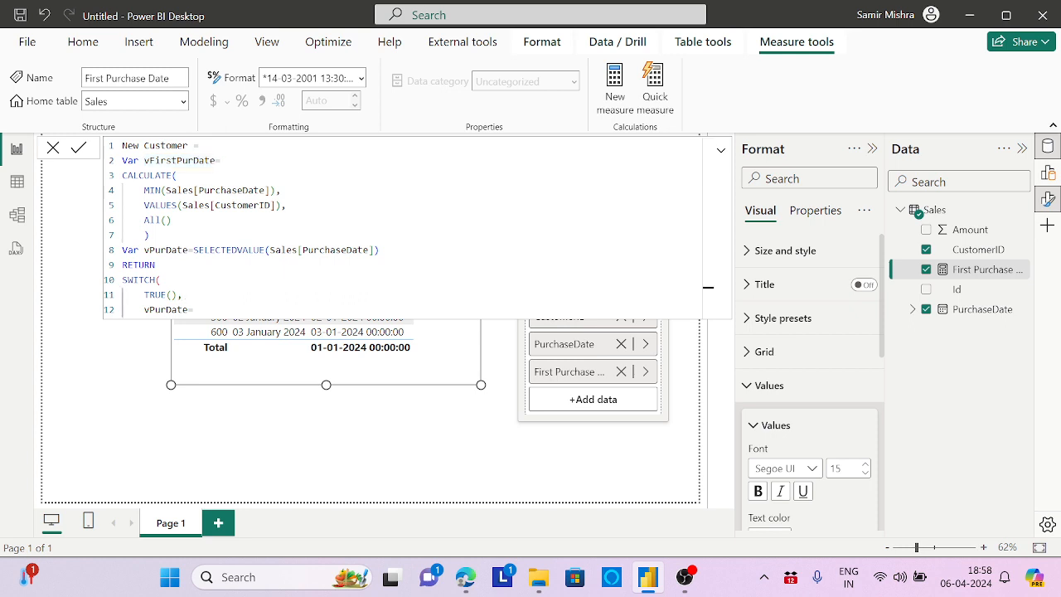
{"action": "key", "text": "ctrl+v"}
{"action": "type", "text": ",1"}
{"action": "type", "text": ","}
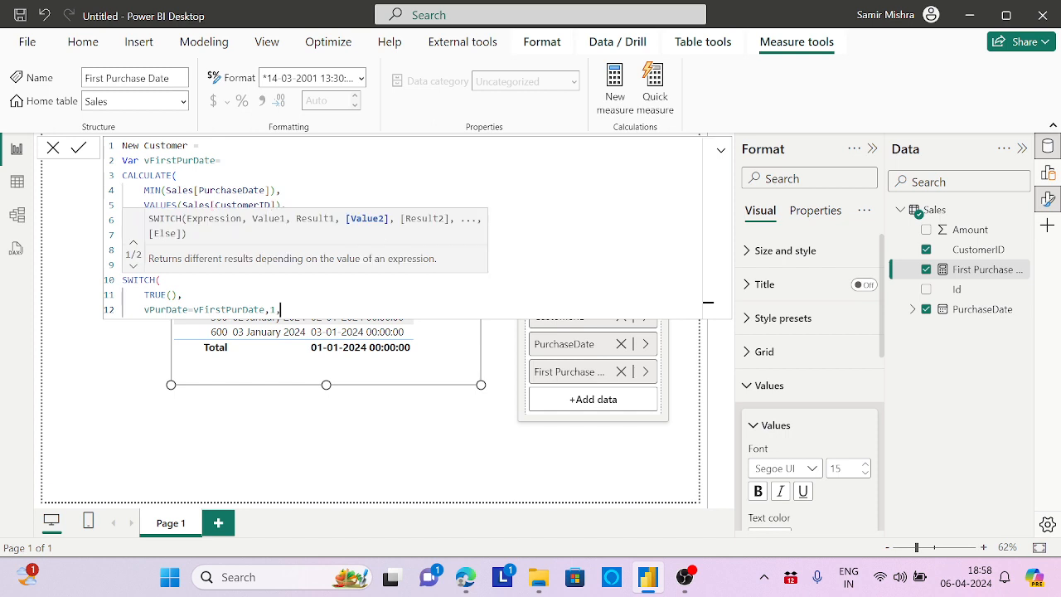
Finish SWITCH with 0 as the default result and commit the New Customer measure.
{"action": "key", "text": "shift+Return"}
{"action": "type", "text": "0"}
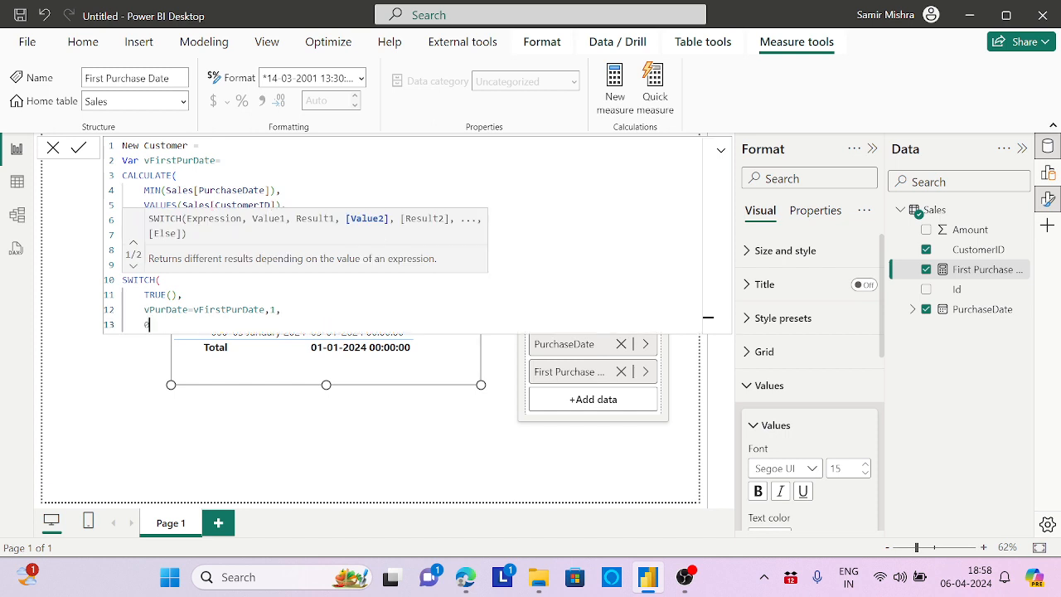
{"action": "key", "text": "shift+Return"}
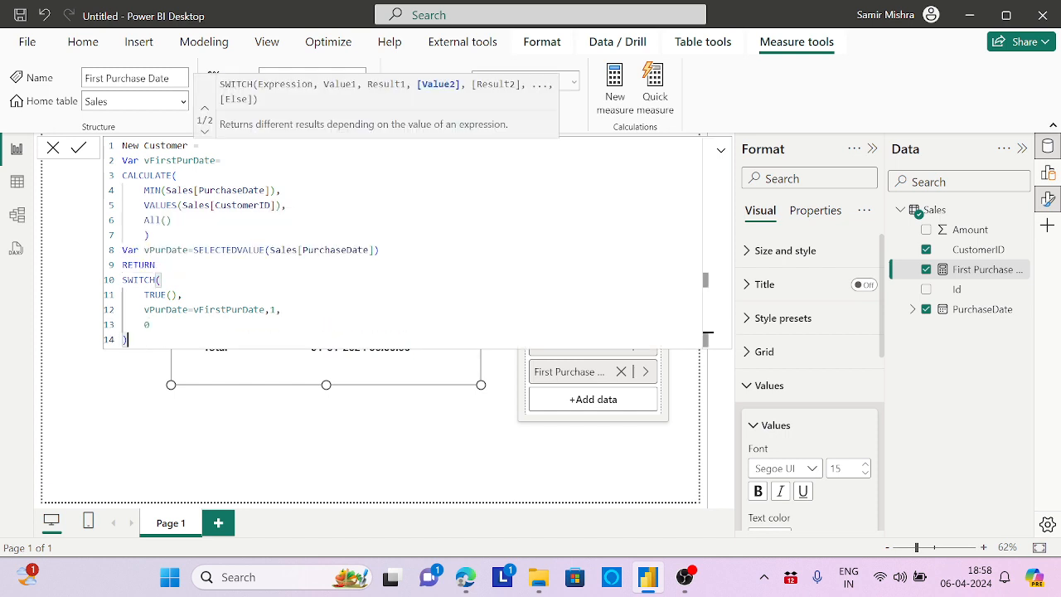
{"action": "type", "text": ")"}
{"action": "key", "text": "Return"}
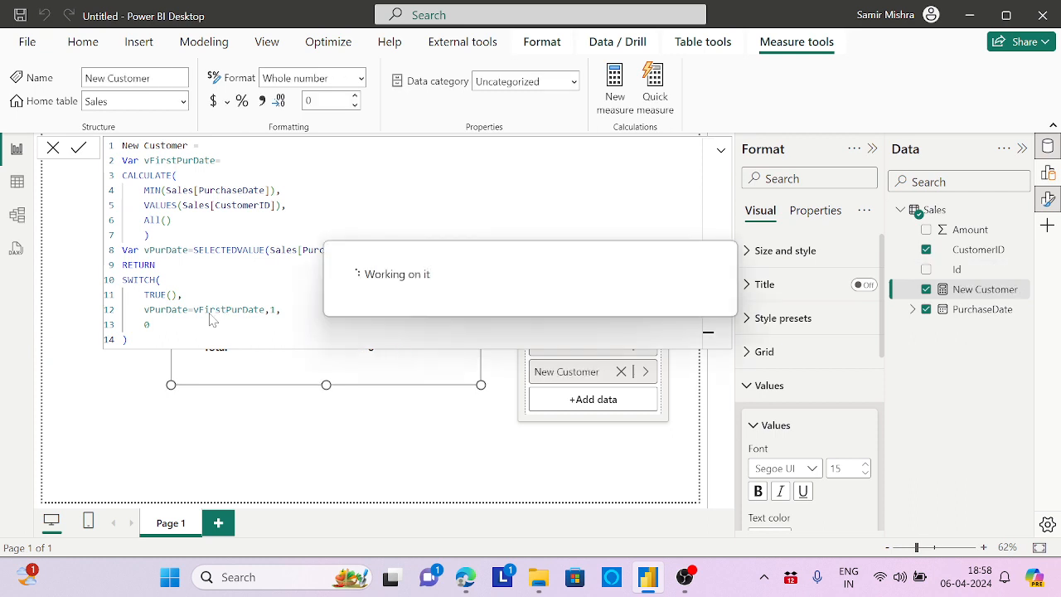
{"action": "left_click", "coordinate": [936, 211]}
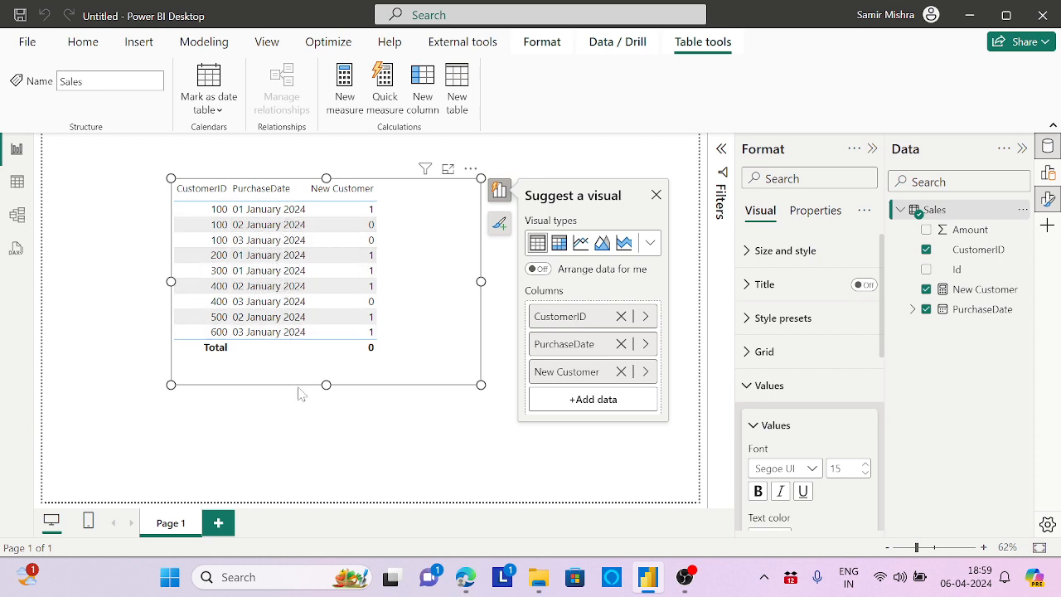
Copy the whole New Customer formula into a new measure in the Sales table.
{"action": "left_click", "coordinate": [970, 292]}
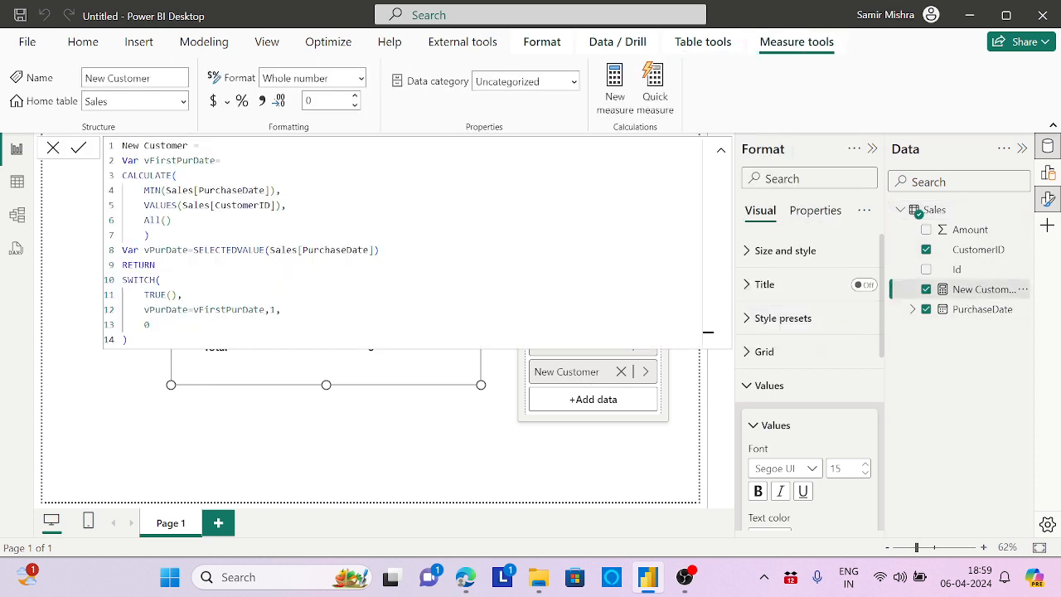
{"action": "left_click_drag", "start_coordinate": [708, 332], "coordinate": [121, 155]}
{"action": "key", "text": "ctrl+c"}
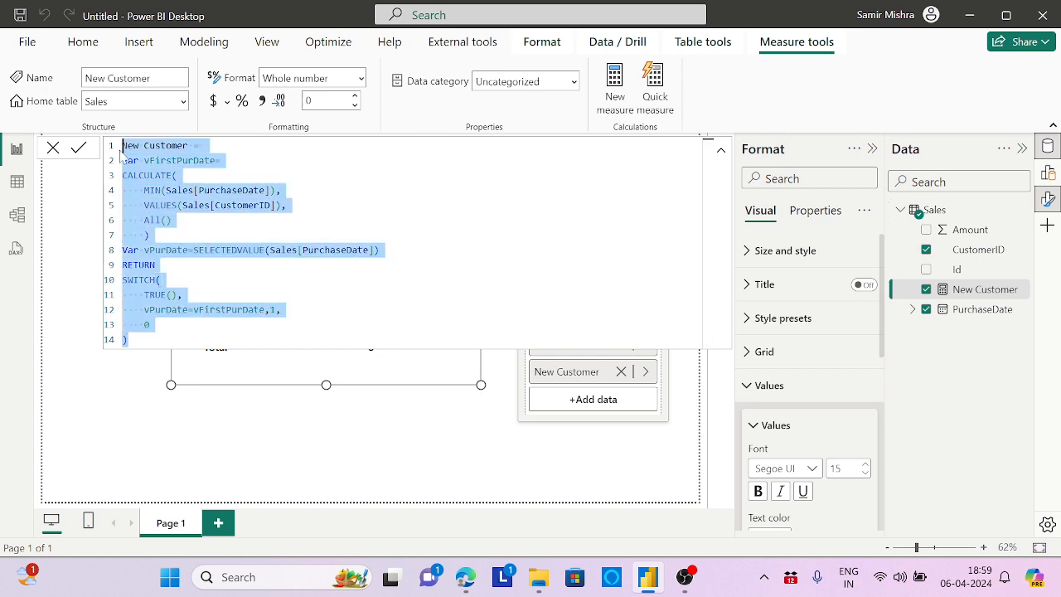
{"action": "left_click", "coordinate": [1017, 216]}
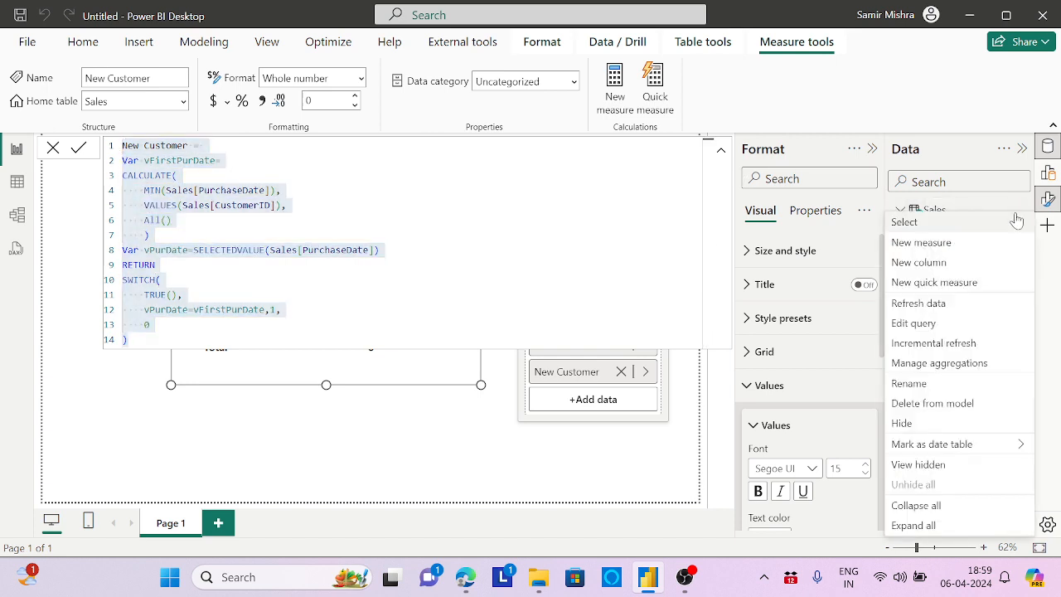
{"action": "left_click", "coordinate": [916, 242]}
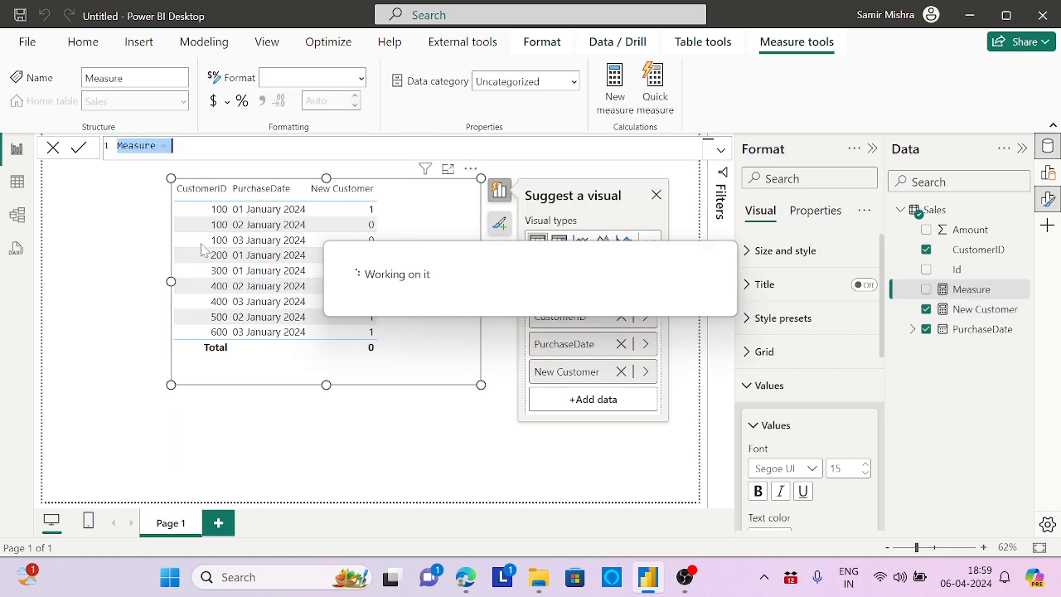
{"action": "key", "text": "ctrl+v"}
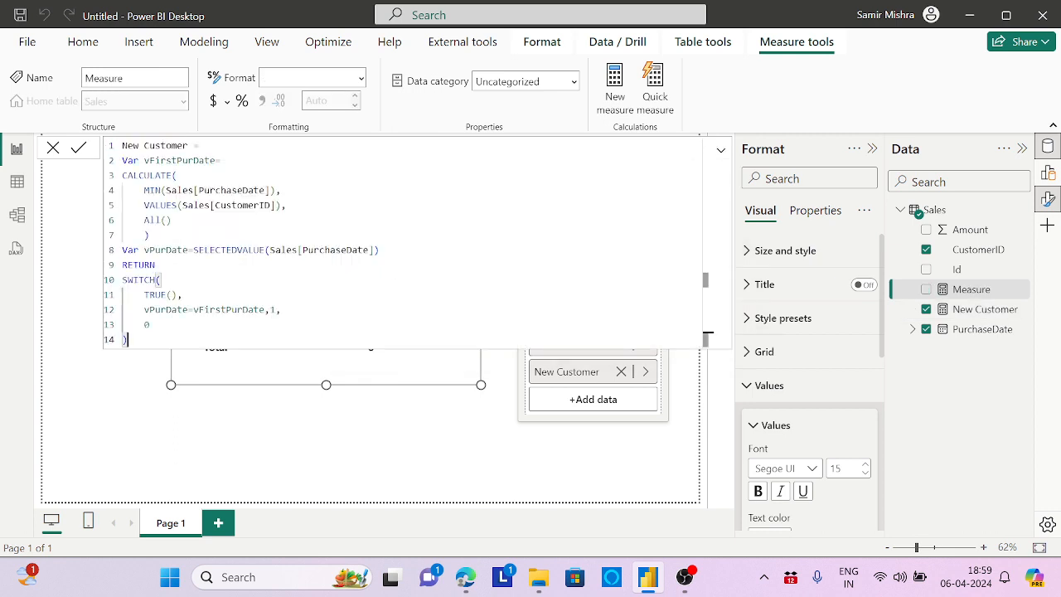
Name the copied measure Repeat Customer, change its condition to vPurDate<>vFirstPurDate, and commit it.
{"action": "left_click_drag", "start_coordinate": [140, 146], "coordinate": [123, 145]}
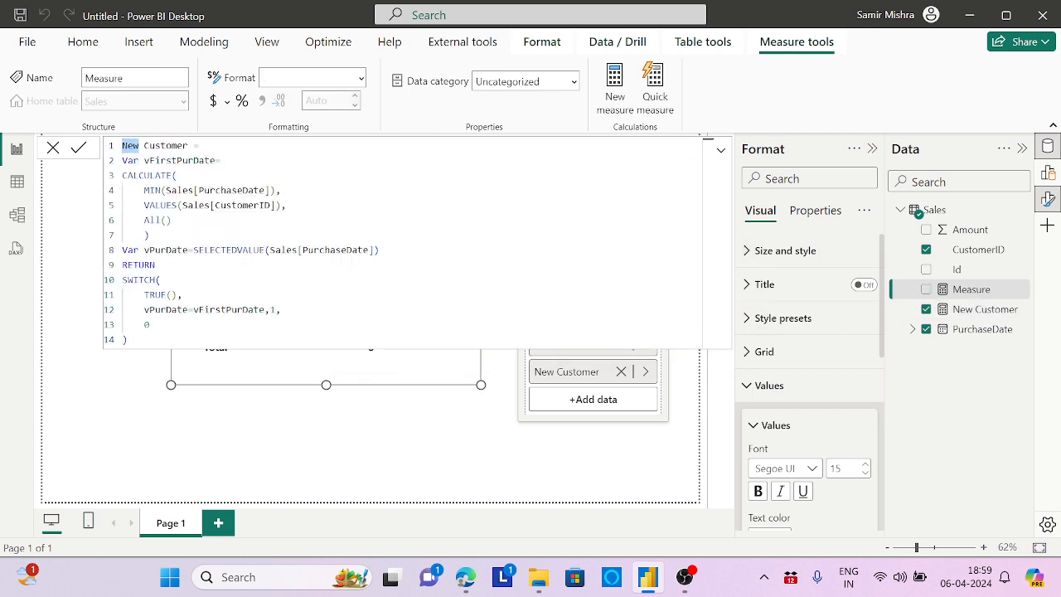
{"action": "type", "text": "Repeat"}
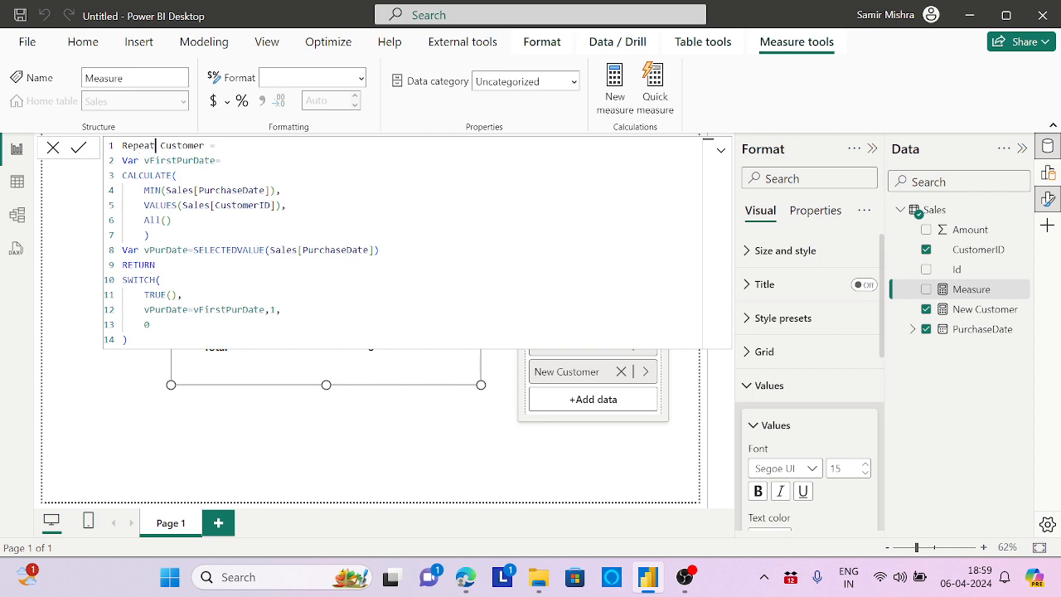
{"action": "left_click", "coordinate": [194, 310]}
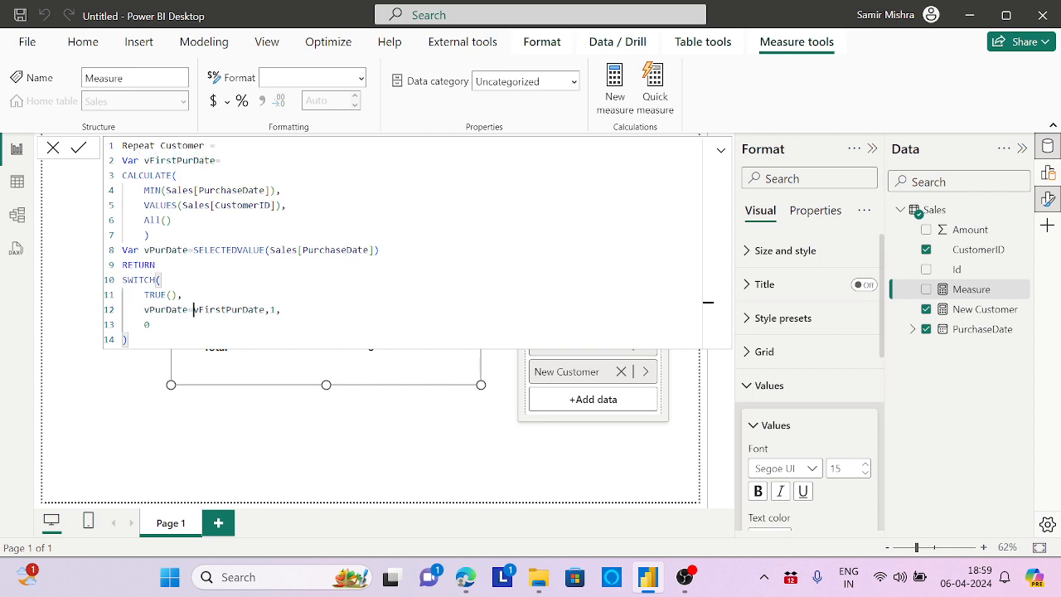
{"action": "key", "text": "BackSpace"}
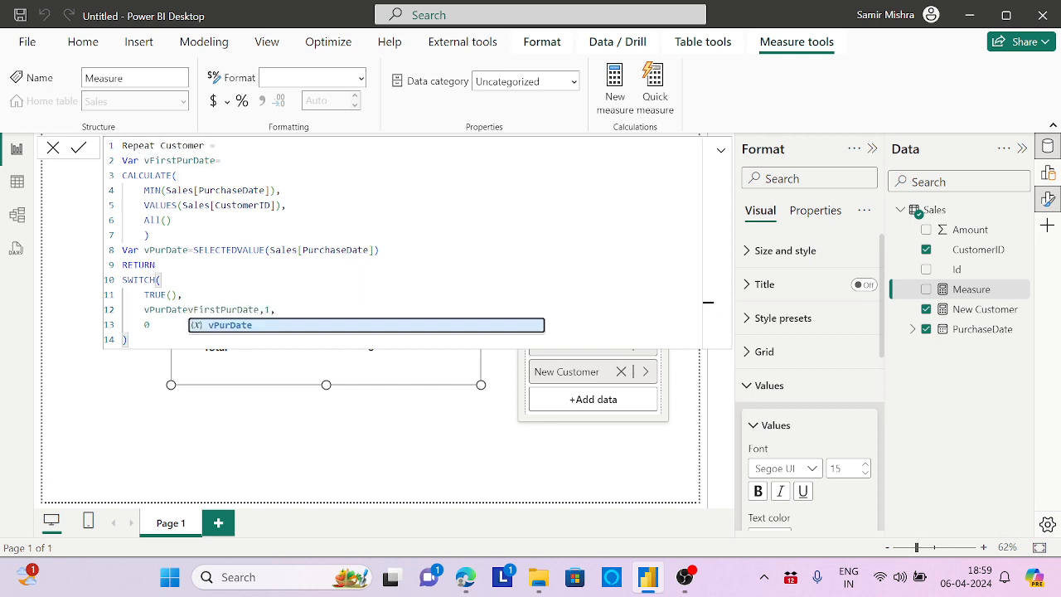
{"action": "type", "text": "<>"}
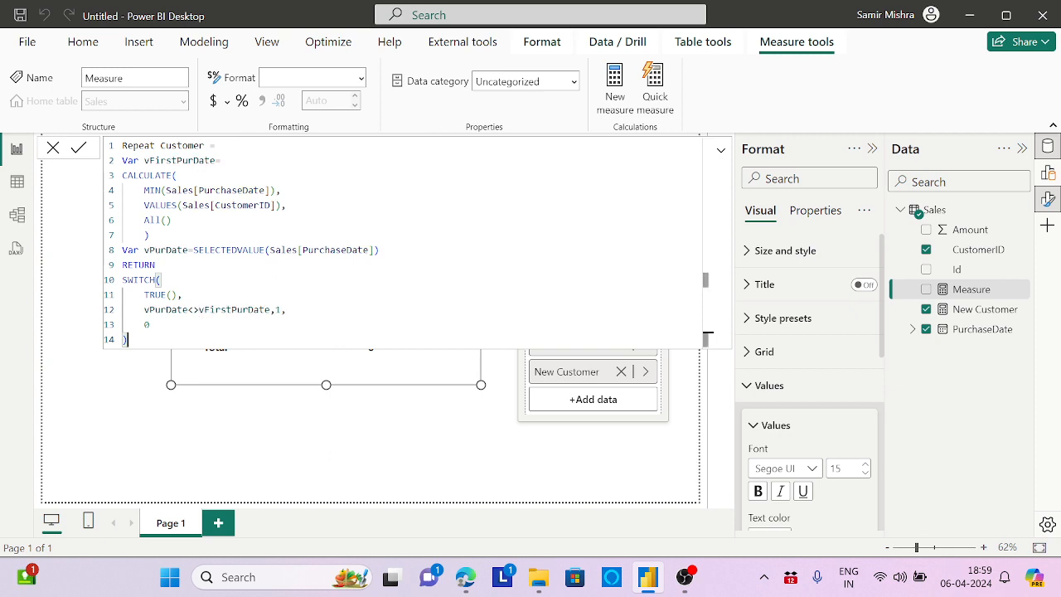
{"action": "key", "text": "Return"}
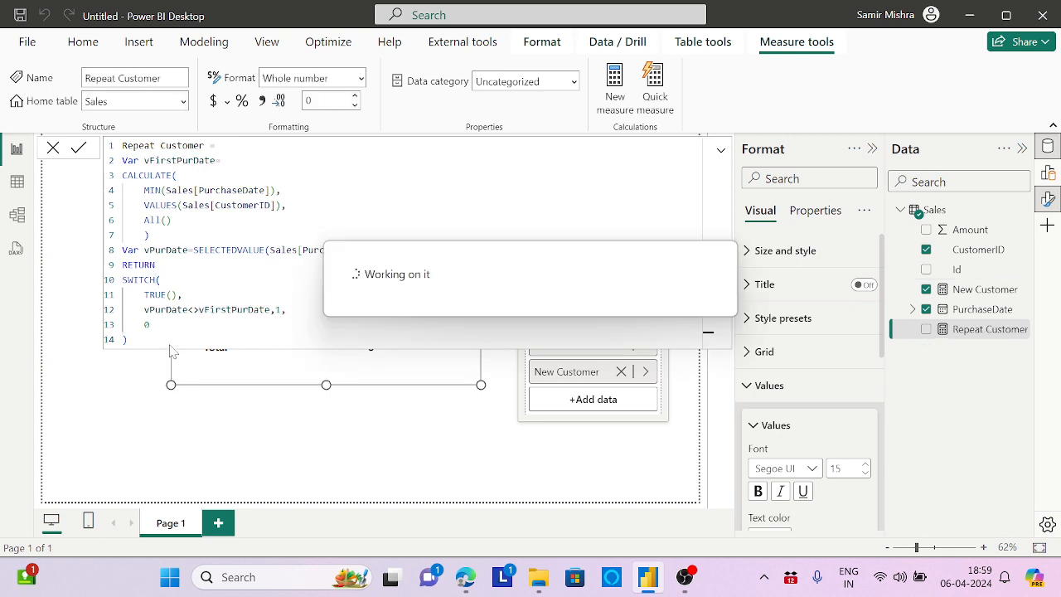
Collapse the formula editor and add the Repeat Customer measure as the table visual's fourth column.
{"action": "left_click", "coordinate": [721, 151]}
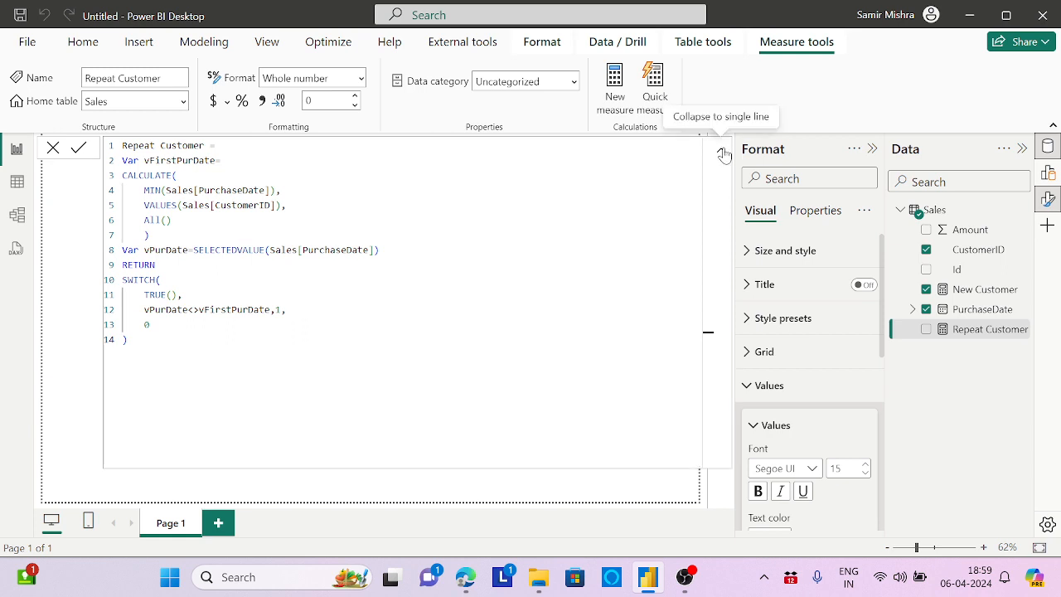
{"action": "left_click", "coordinate": [720, 150]}
{"action": "left_click", "coordinate": [572, 399]}
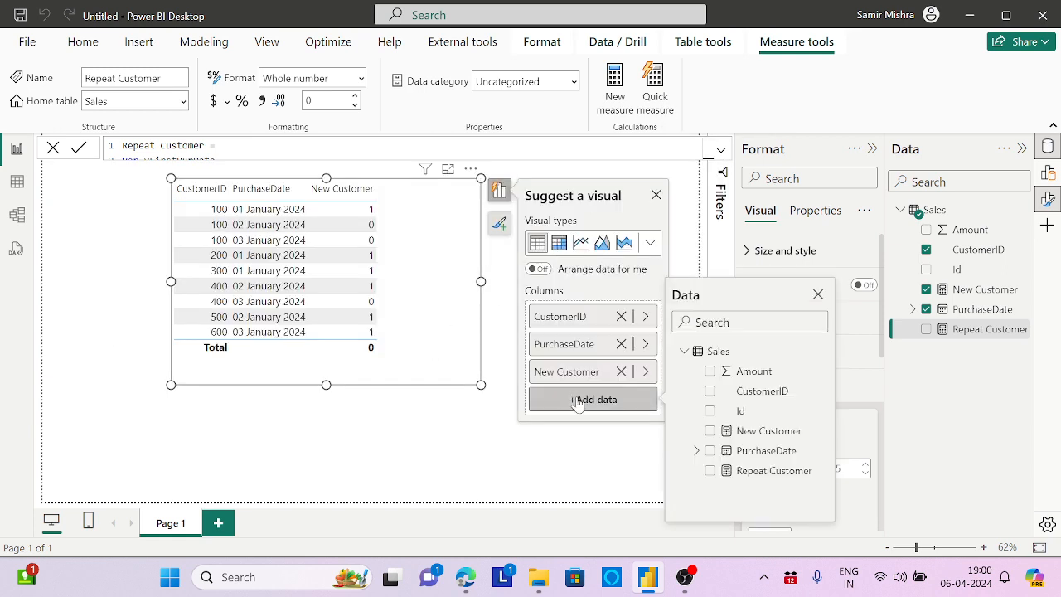
{"action": "left_click", "coordinate": [710, 470]}
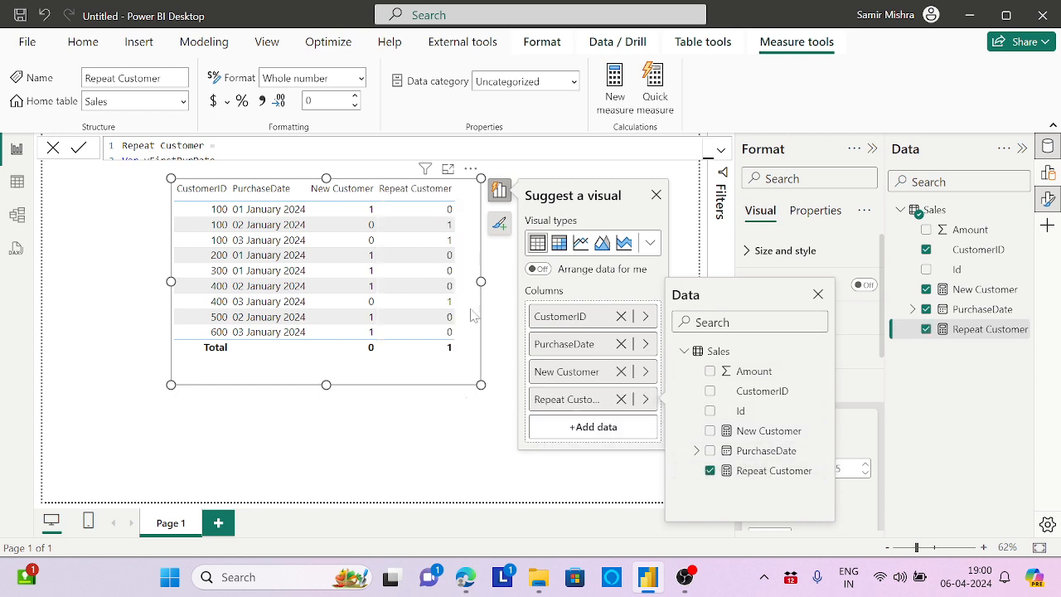
Create a new measure in the Sales table and start its formula with the name New Customer Count.
{"action": "left_click", "coordinate": [442, 414]}
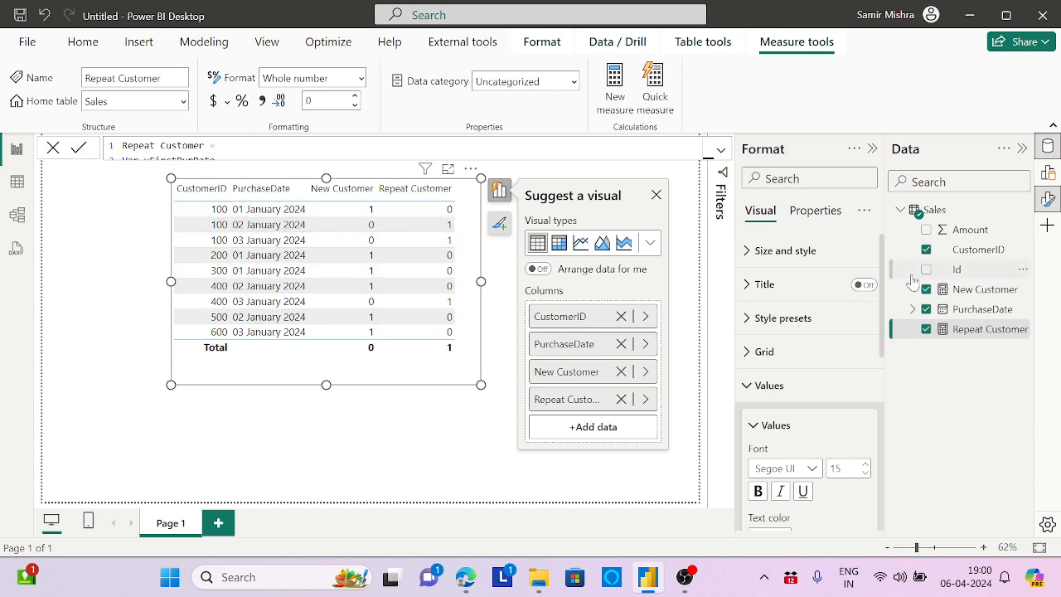
{"action": "left_click", "coordinate": [1023, 212]}
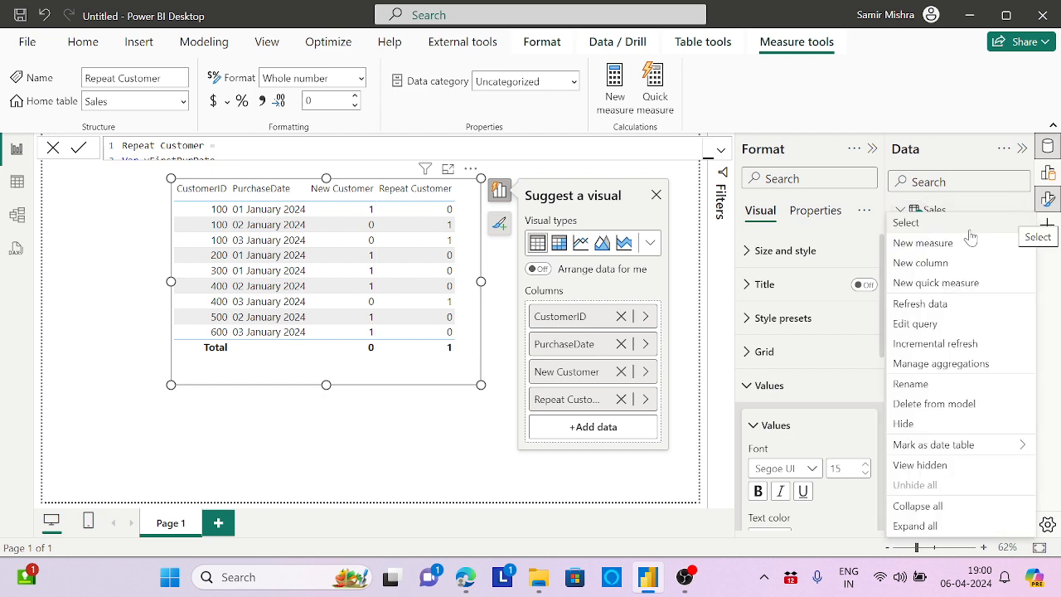
{"action": "left_click", "coordinate": [951, 245]}
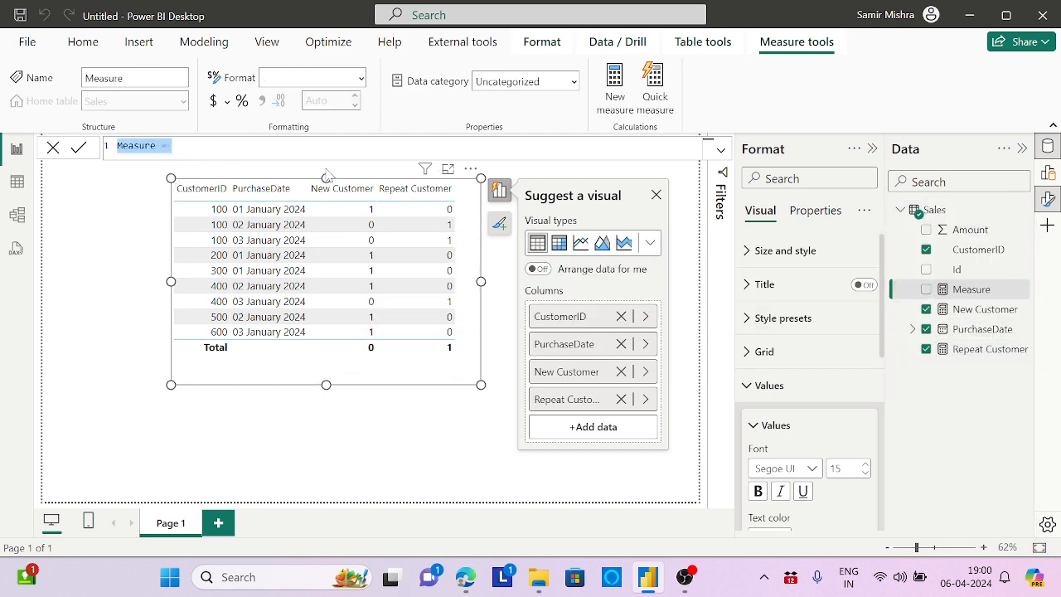
{"action": "type", "text": "New Cu"}
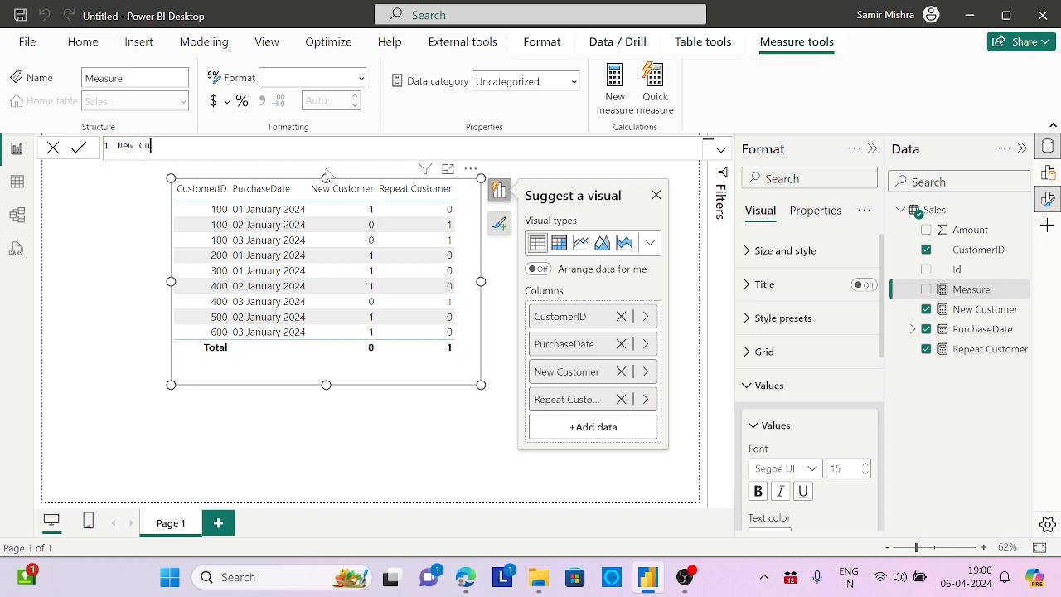
{"action": "type", "text": "stomer Count="}
{"action": "key", "text": "shift+Return"}
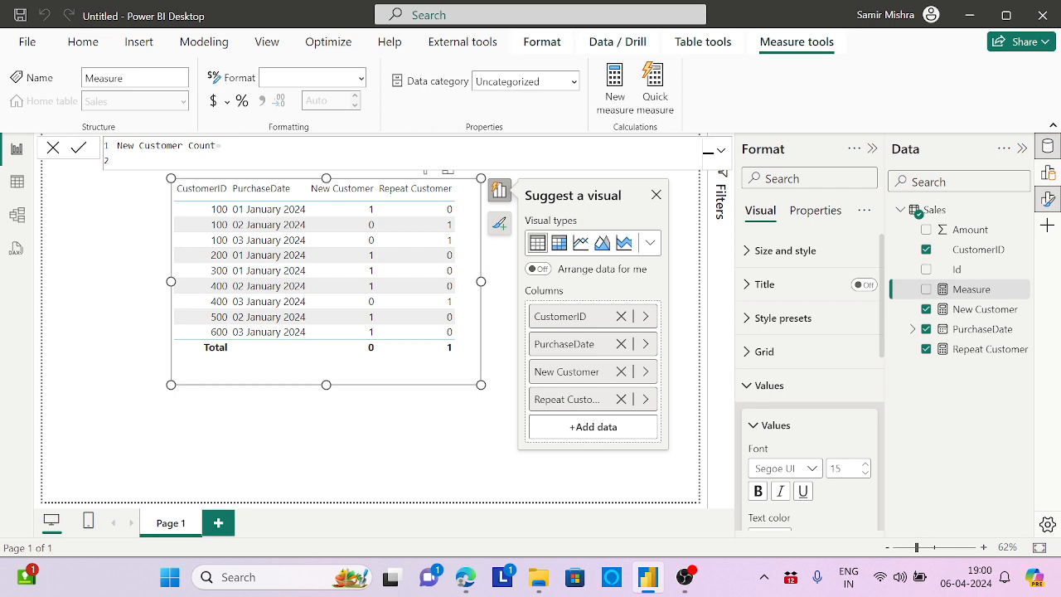
Define New Customer Count as SUMX over the Sales table with [New Customer] as the expression, and commit the measure.
{"action": "type", "text": "SUMX("}
{"action": "key", "text": "shift+Return"}
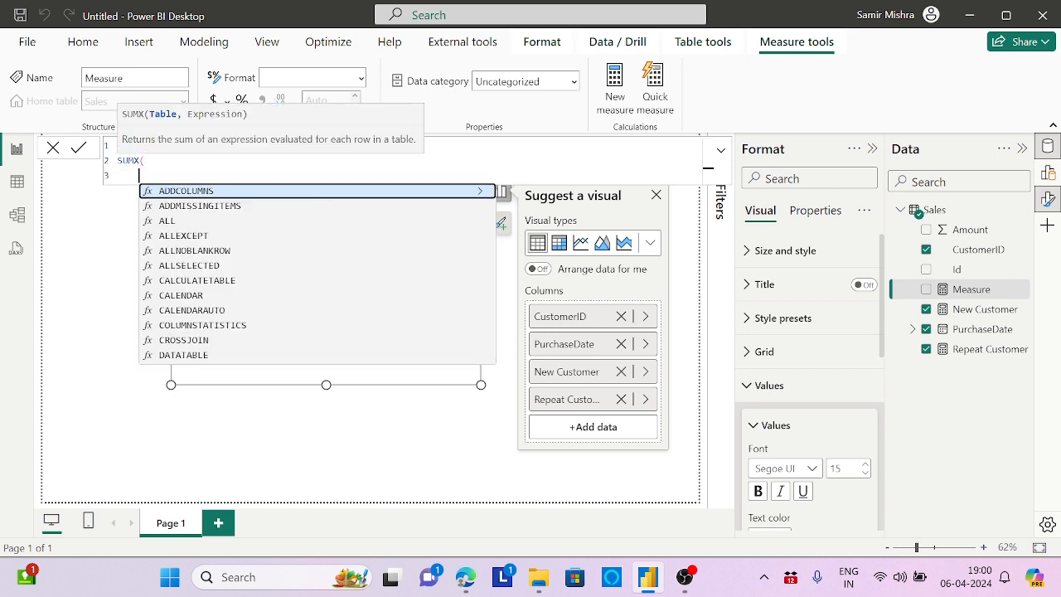
{"action": "type", "text": "Sales"}
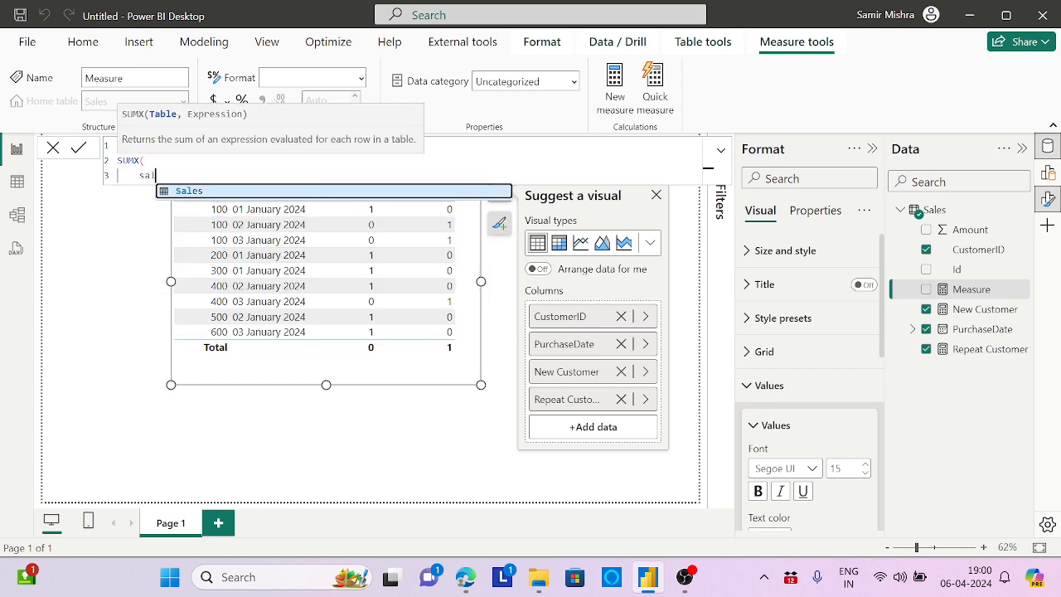
{"action": "type", "text": ","}
{"action": "key", "text": "shift+Return"}
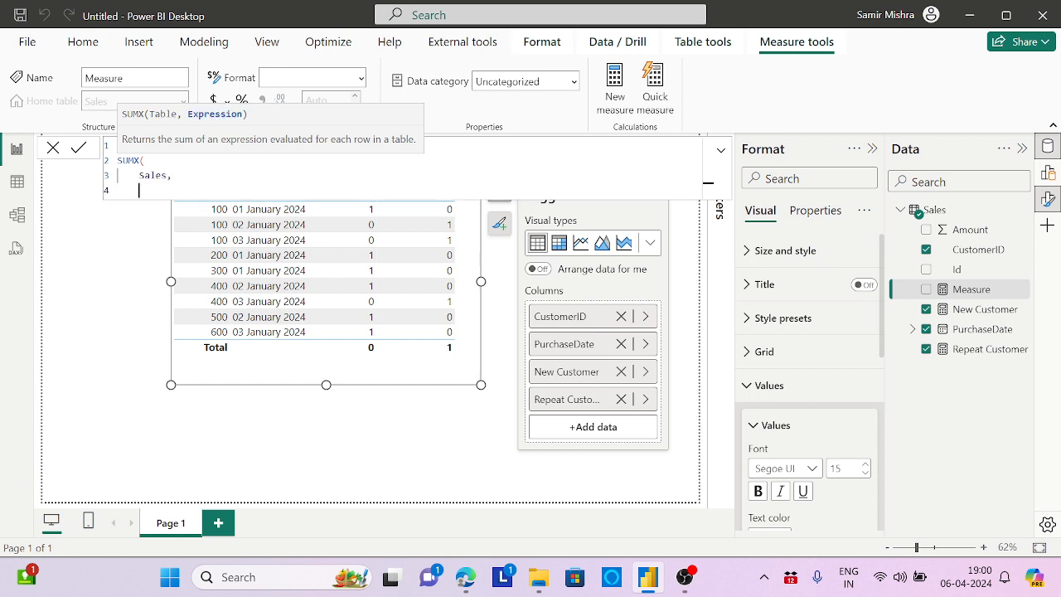
{"action": "type", "text": "["}
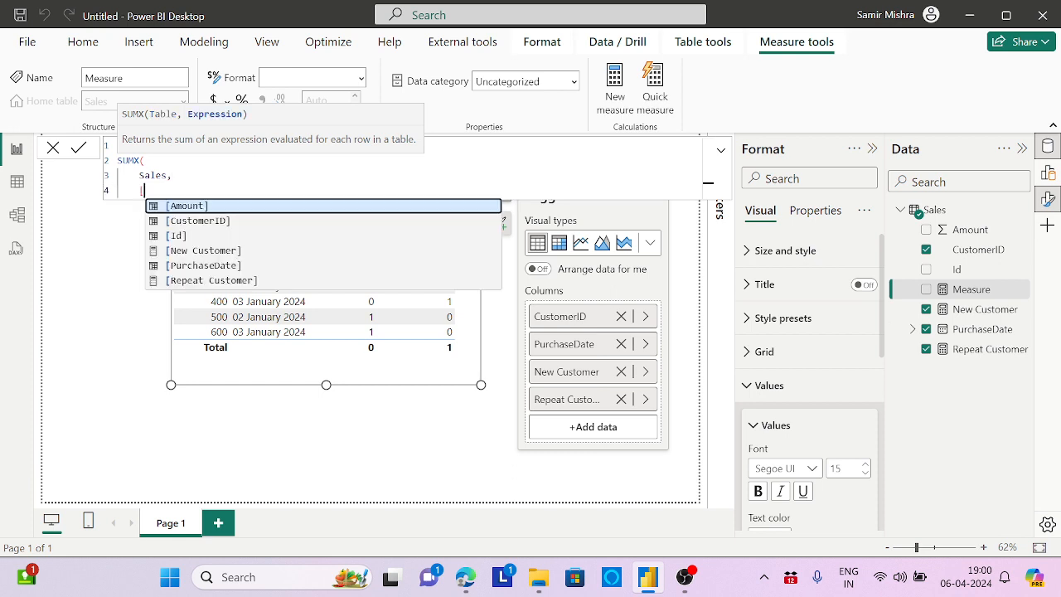
{"action": "left_click", "coordinate": [204, 250]}
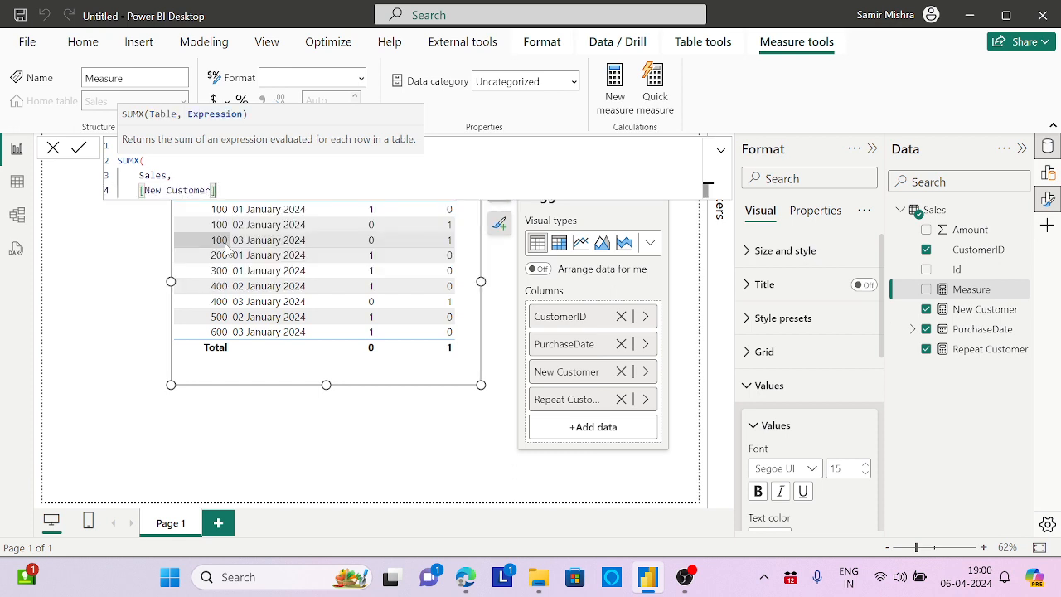
{"action": "key", "text": "shift+Return"}
{"action": "type", "text": ")"}
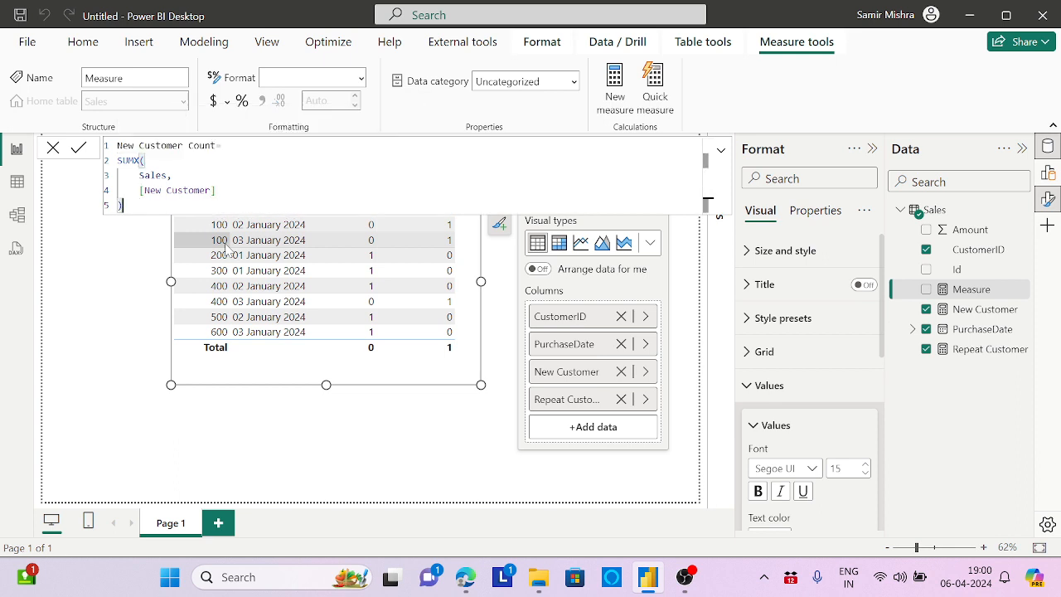
{"action": "key", "text": "Return"}
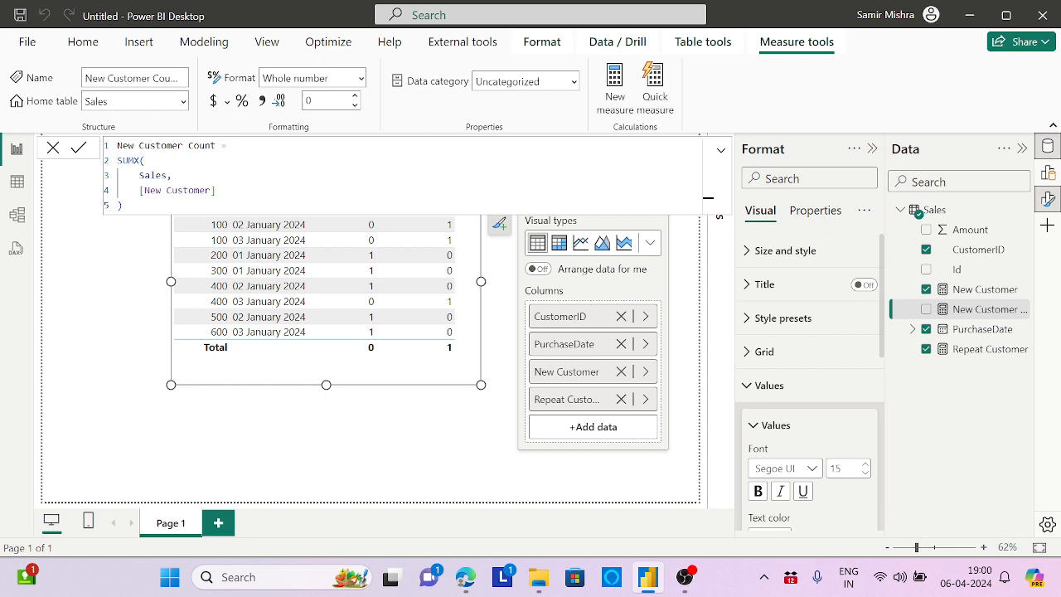
Copy the whole New Customer Count formula into a new measure in the Sales table.
{"action": "left_click", "coordinate": [124, 206]}
{"action": "key", "text": "shift+Up"}
{"action": "key", "text": "shift+Up"}
{"action": "key", "text": "shift+Up"}
{"action": "key", "text": "shift+Up"}
{"action": "key", "text": "shift+Up"}
{"action": "key", "text": "ctrl+c"}
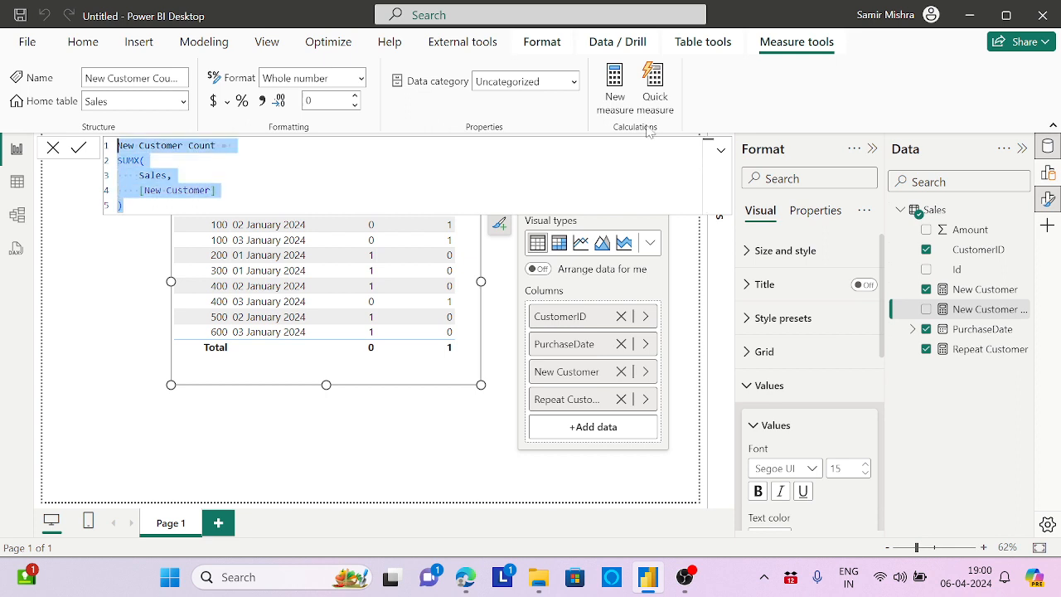
{"action": "left_click", "coordinate": [1024, 213]}
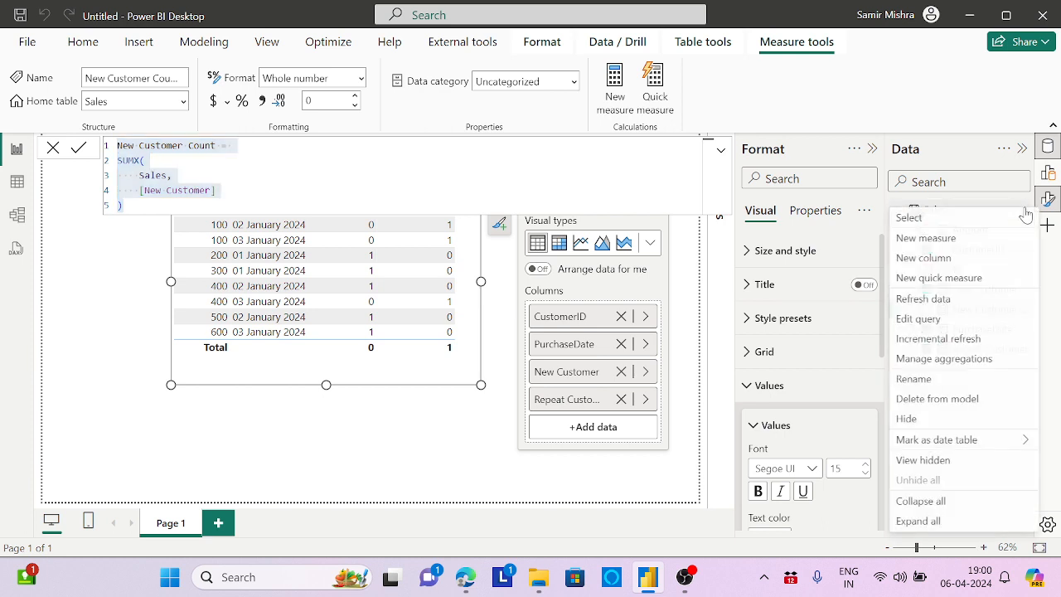
{"action": "left_click", "coordinate": [937, 238]}
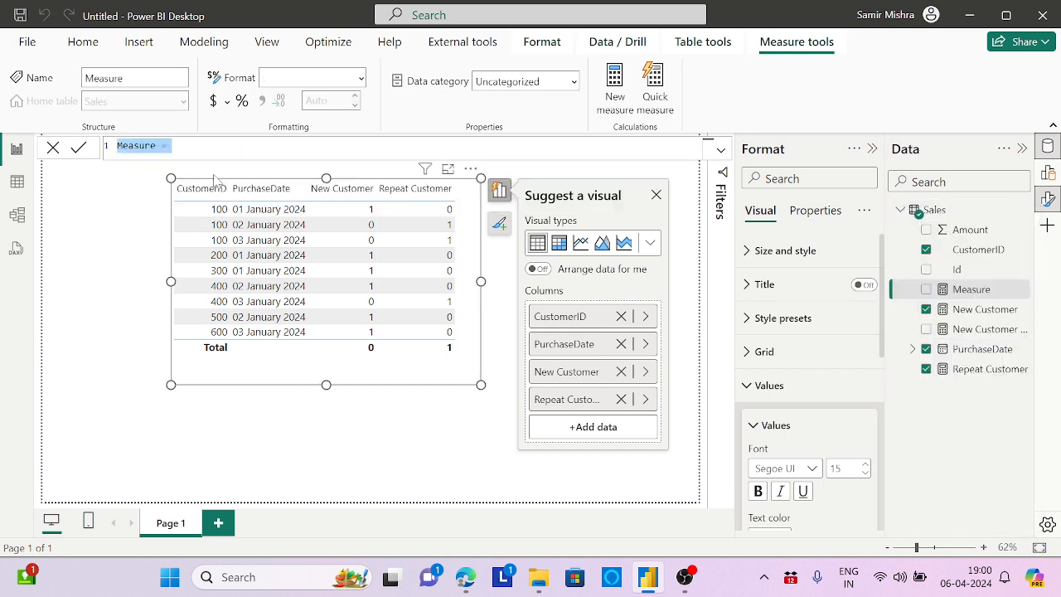
{"action": "key", "text": "ctrl+v"}
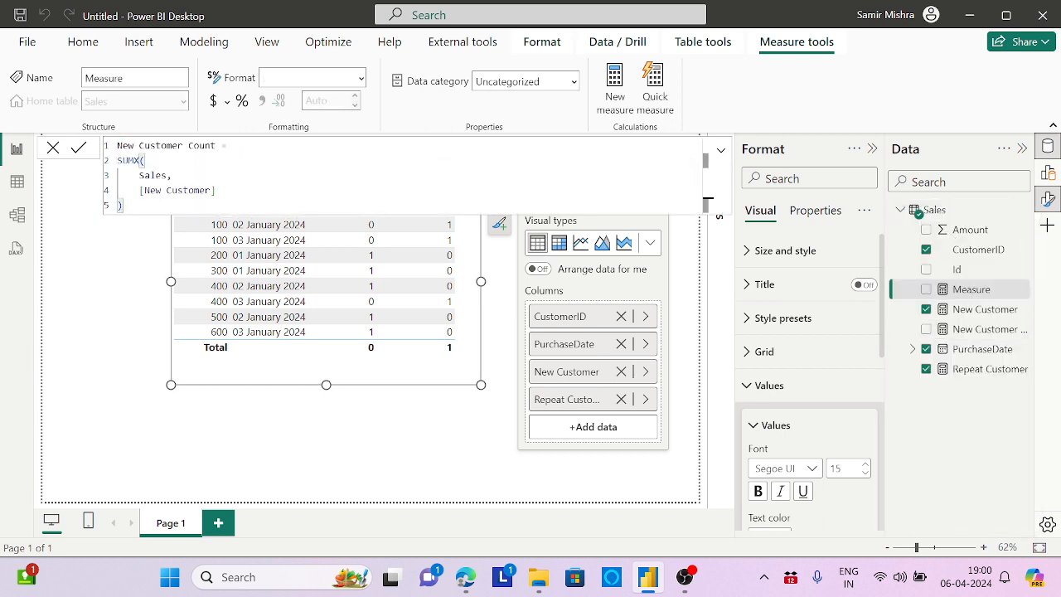
Name the copied measure Repeat Customer Count, replace its SUMX expression with [Repeat Customer], and commit it.
{"action": "double_click", "coordinate": [122, 146]}
{"action": "type", "text": "Re"}
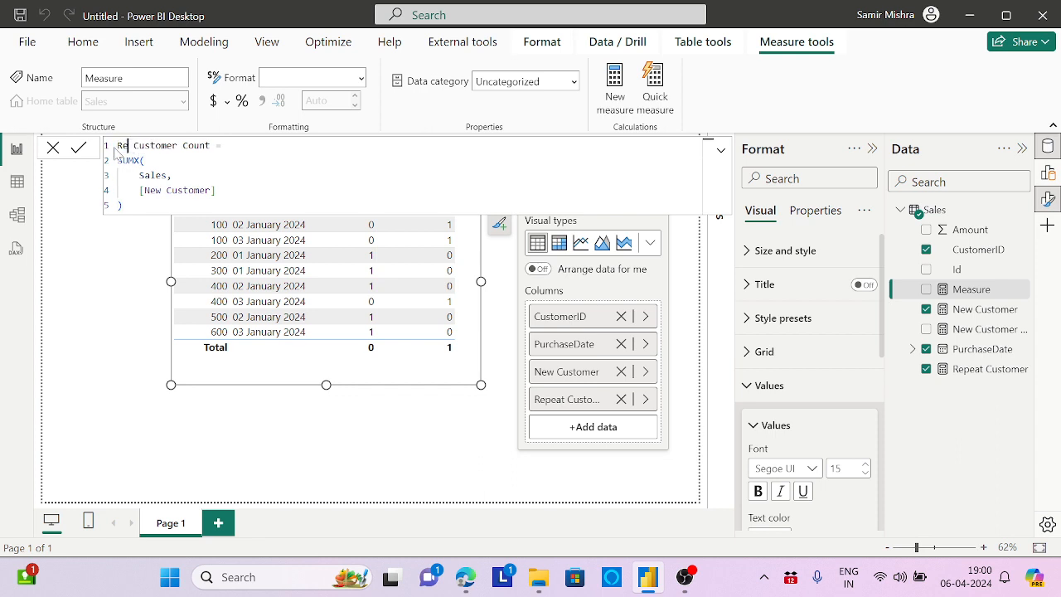
{"action": "type", "text": "peat"}
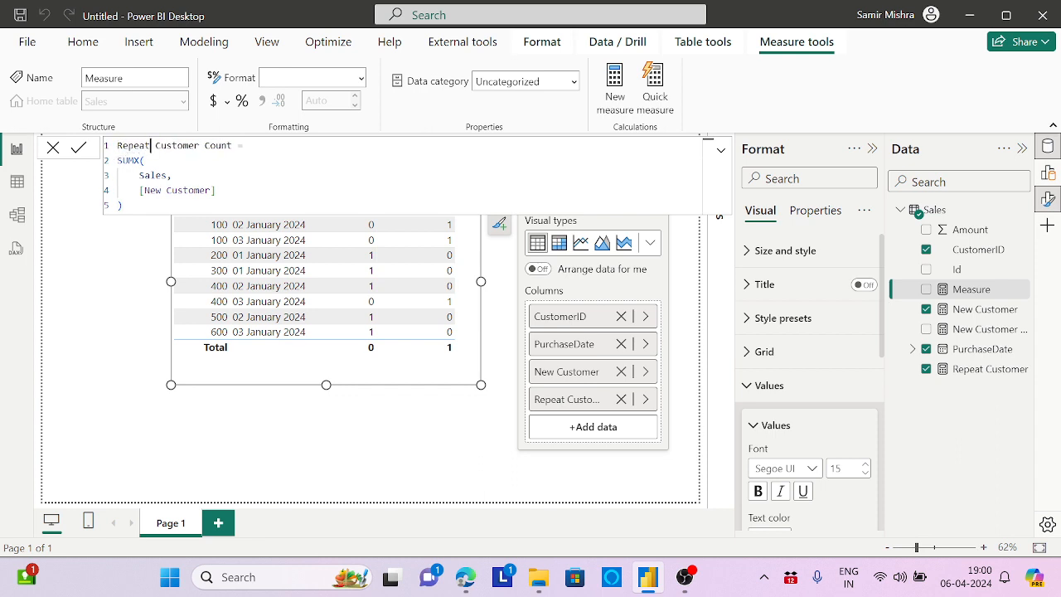
{"action": "left_click_drag", "start_coordinate": [216, 190], "coordinate": [139, 191]}
{"action": "type", "text": "["}
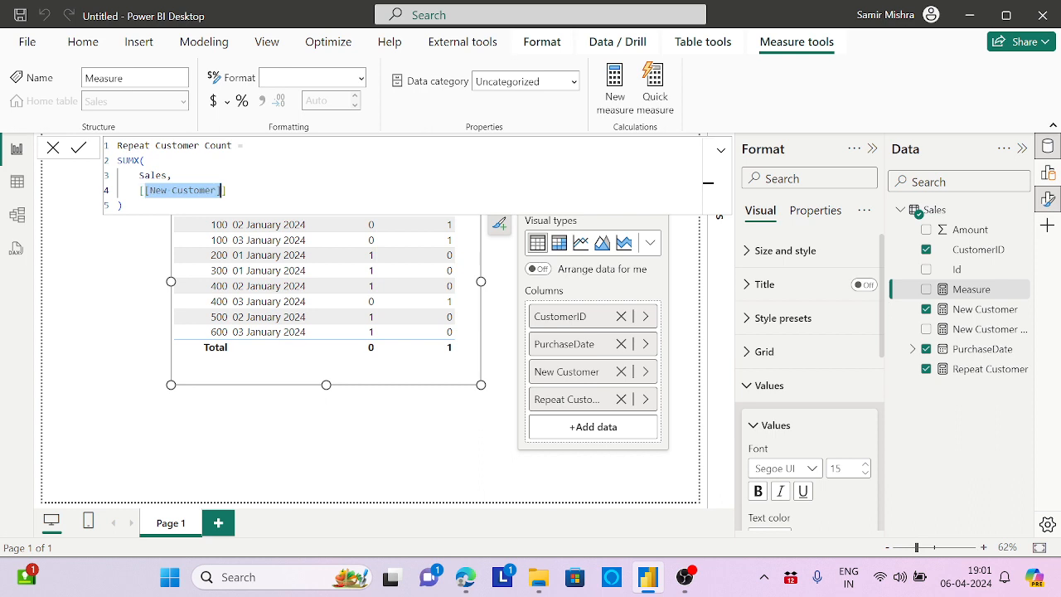
{"action": "left_click_drag", "start_coordinate": [228, 191], "coordinate": [139, 191]}
{"action": "type", "text": "["}
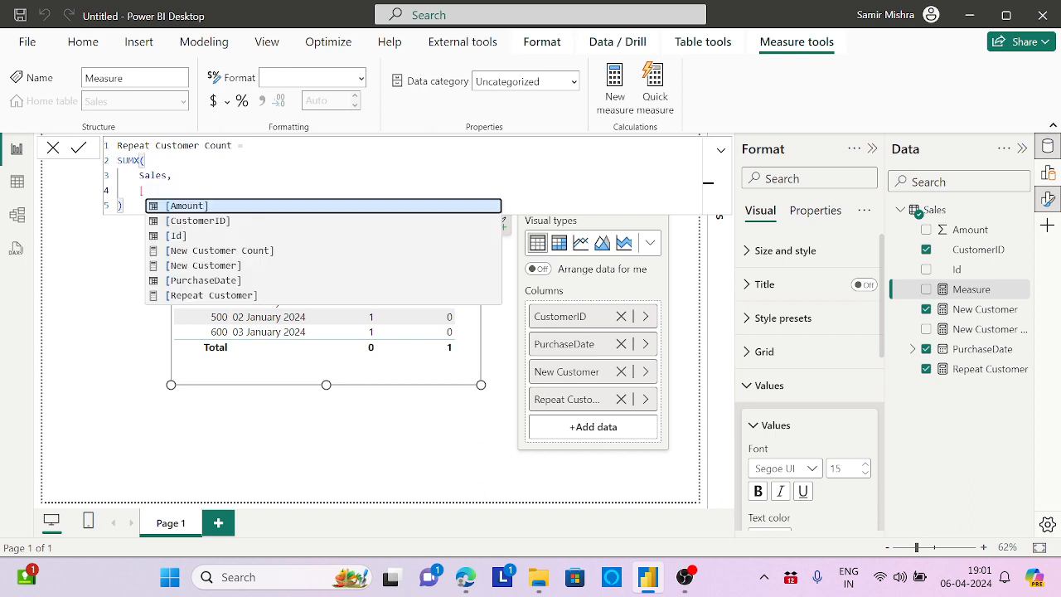
{"action": "left_click", "coordinate": [238, 300]}
{"action": "left_click", "coordinate": [125, 206]}
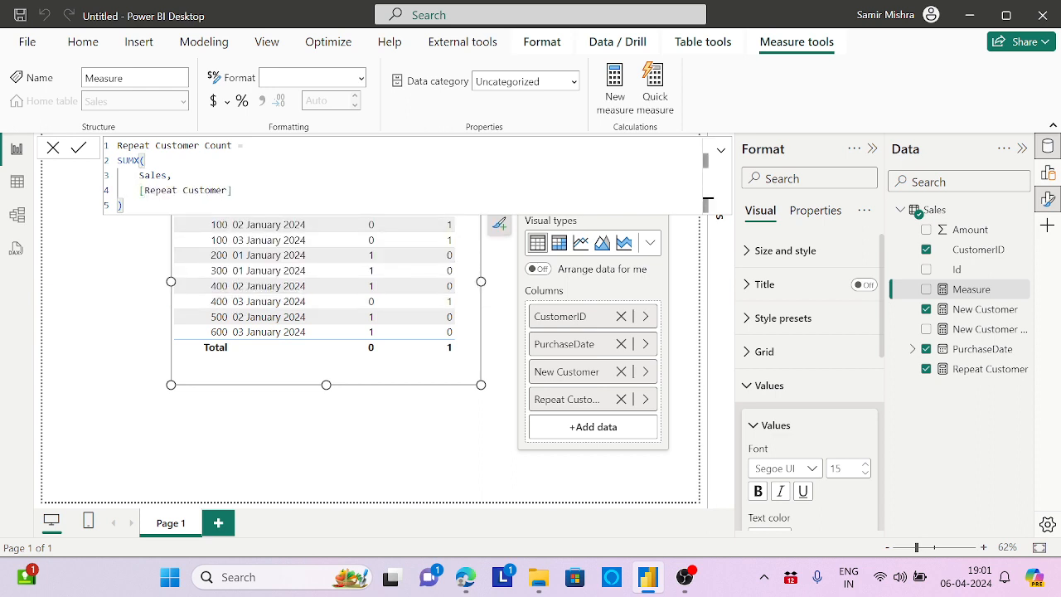
{"action": "key", "text": "Return"}
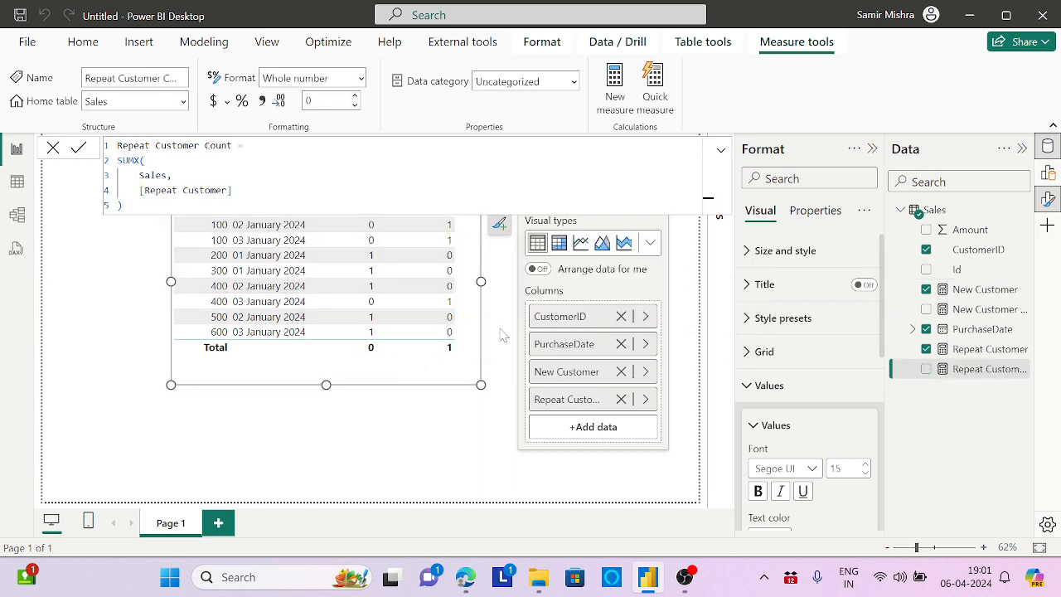
Remove CustomerID, New Customer and Repeat Customer from the table visual, keeping only PurchaseDate, and leave the formula editor.
{"action": "left_click", "coordinate": [621, 316]}
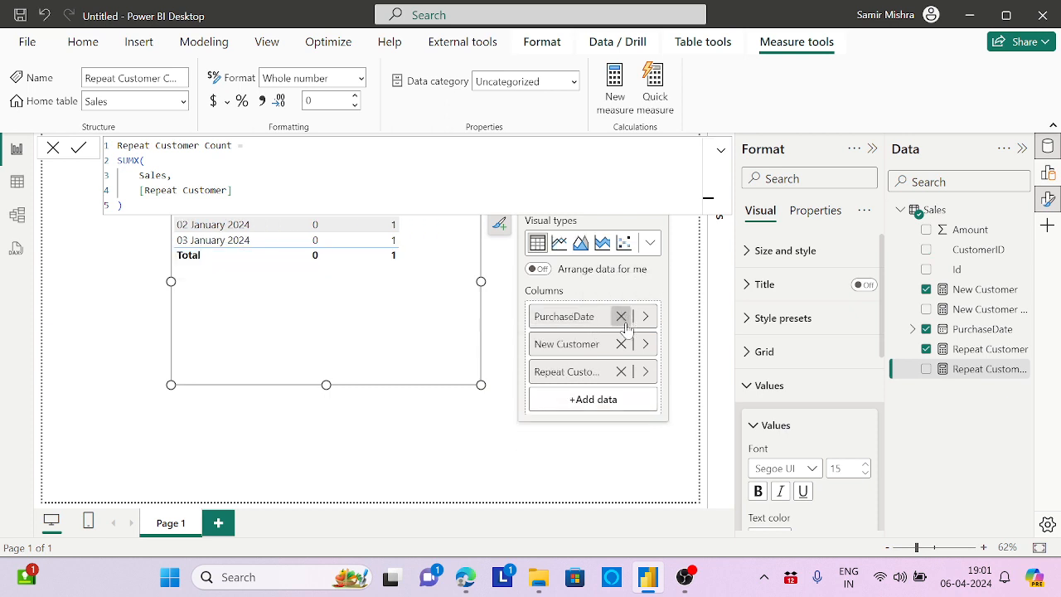
{"action": "left_click", "coordinate": [621, 343]}
{"action": "left_click", "coordinate": [621, 343]}
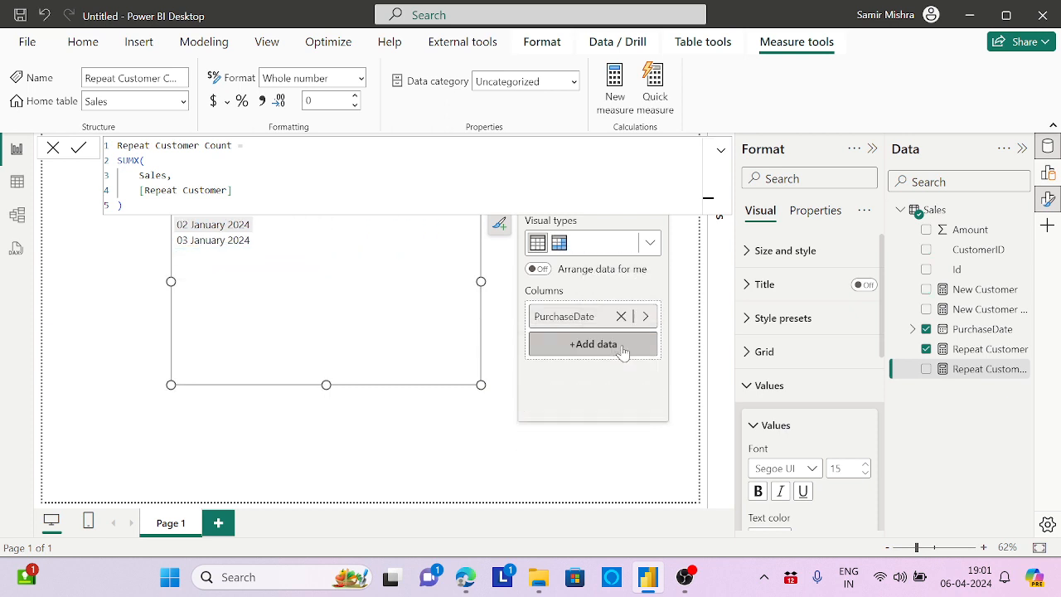
{"action": "left_click", "coordinate": [419, 350]}
Add the New Customer Count and Repeat Customer Count measures to the table visual and move the visual higher on the page.
{"action": "left_click", "coordinate": [580, 390]}
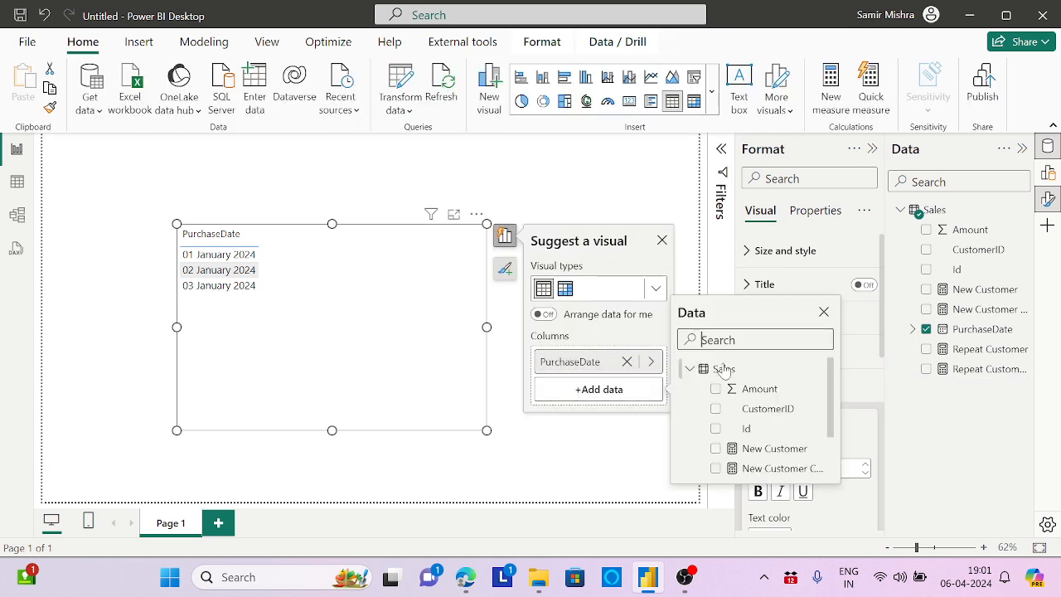
{"action": "left_click_drag", "start_coordinate": [830, 388], "coordinate": [834, 439]}
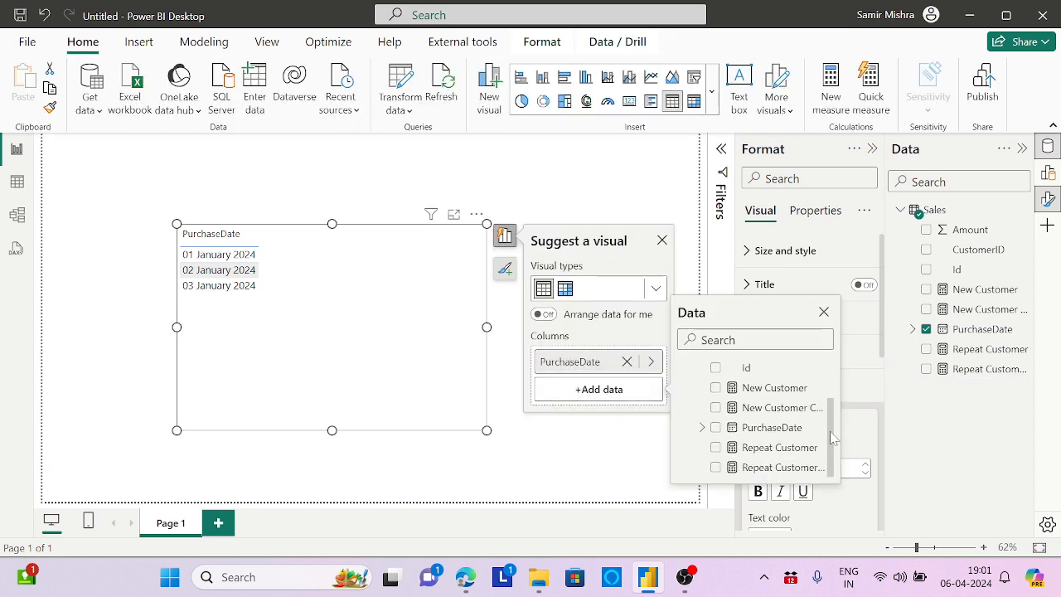
{"action": "left_click", "coordinate": [715, 408]}
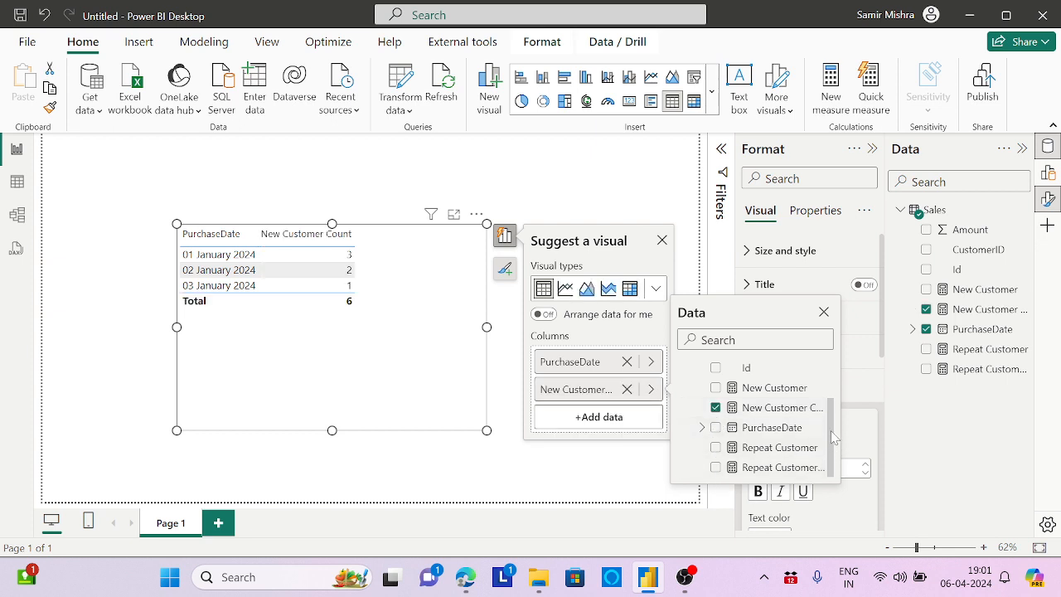
{"action": "left_click", "coordinate": [716, 468]}
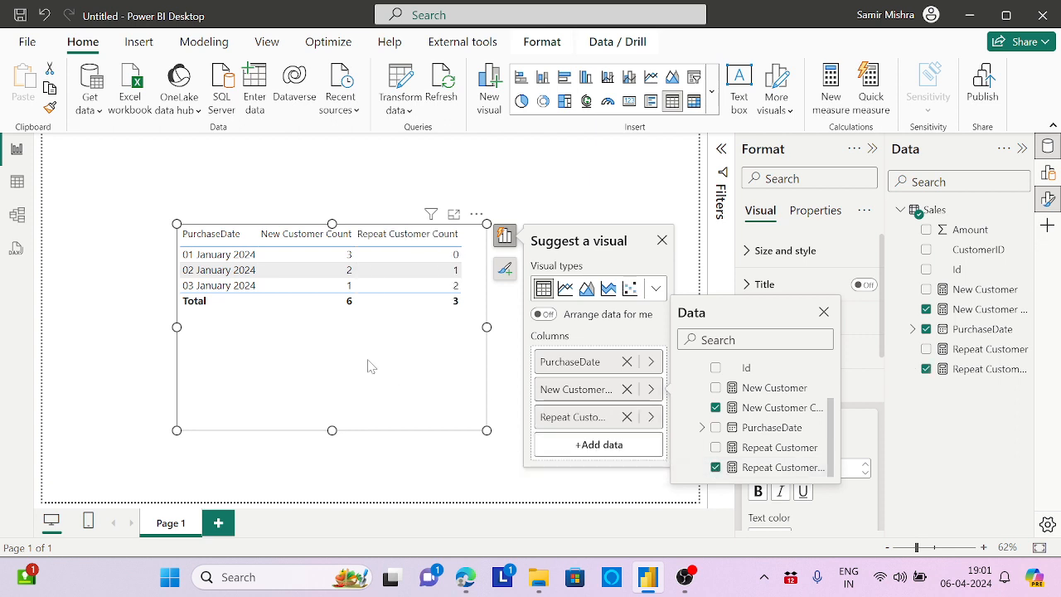
{"action": "left_click", "coordinate": [344, 286]}
{"action": "left_click_drag", "start_coordinate": [355, 368], "coordinate": [380, 312]}
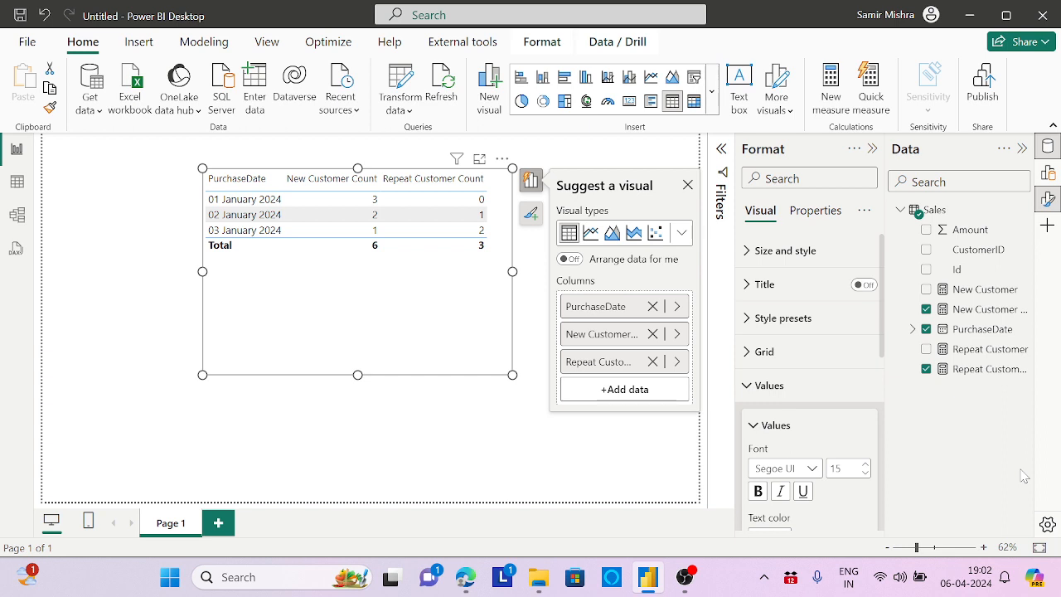
Review the New Customer measure's formula and return to the Sales table.
{"action": "left_click", "coordinate": [987, 290]}
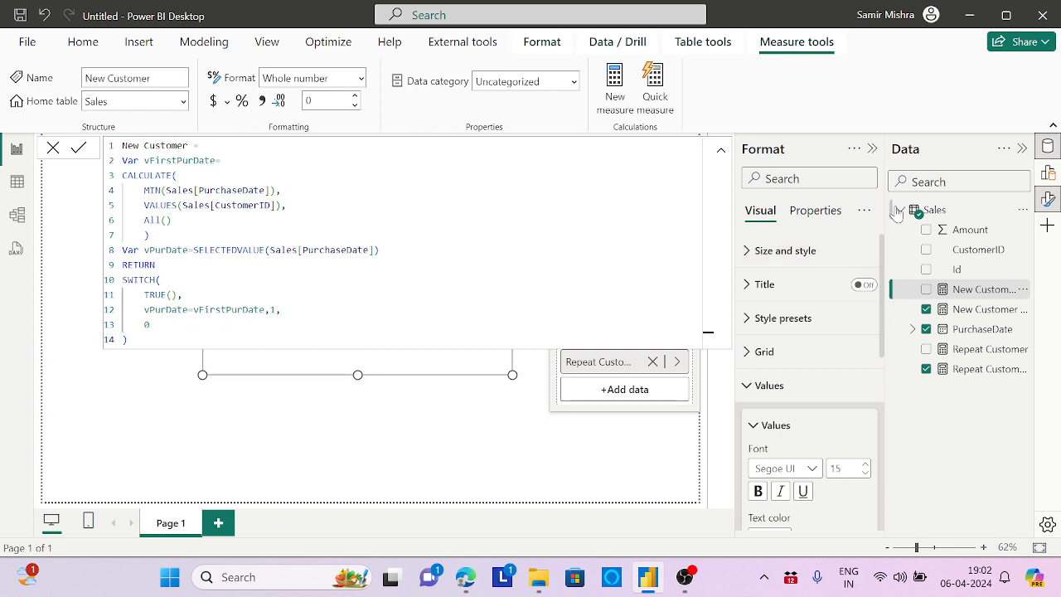
{"action": "left_click", "coordinate": [936, 211]}
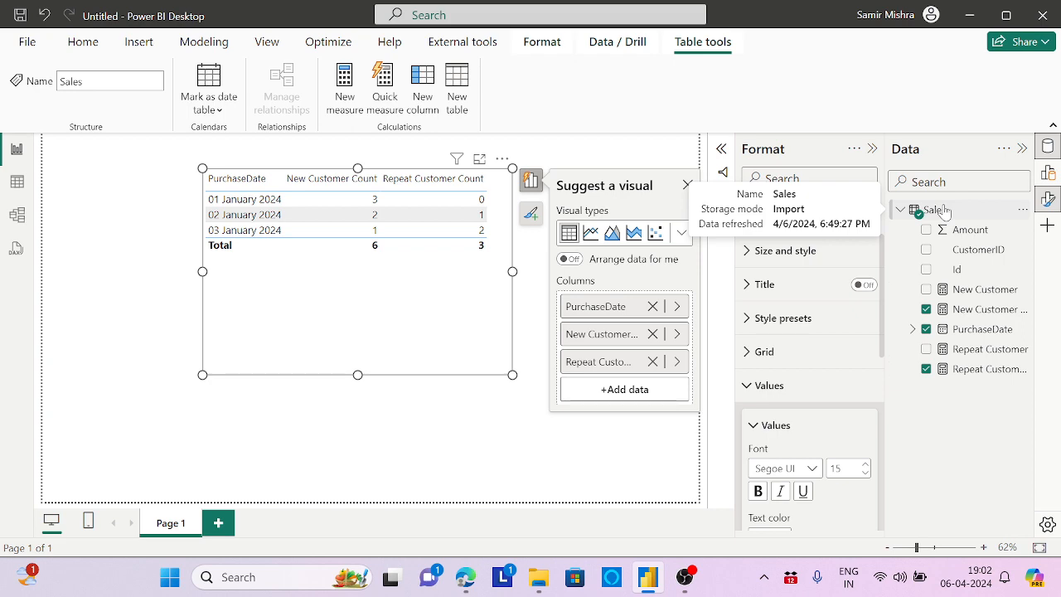
{"action": "mouse_move", "coordinate": [685, 577]}
{"action": "mouse_move", "coordinate": [722, 489]}
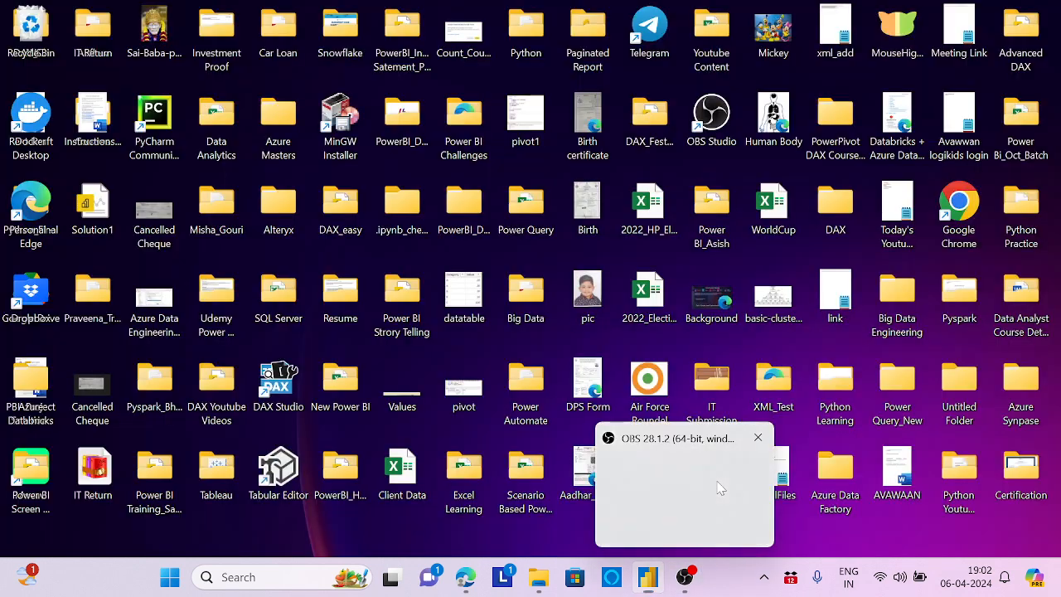